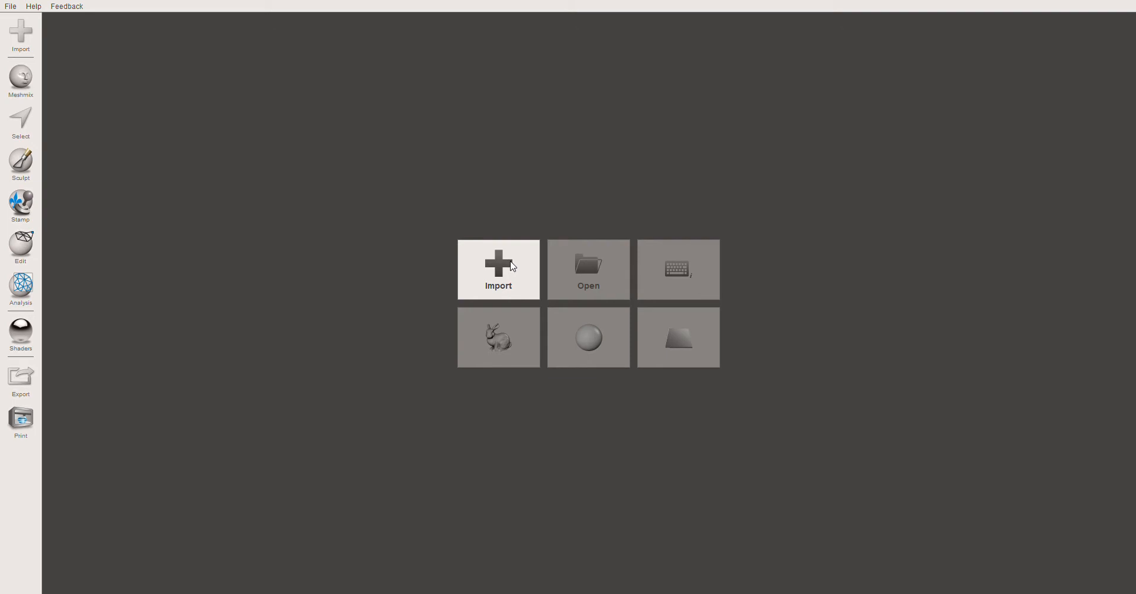
Import the foot impression scan and show it from the front.
left_click(511, 261)
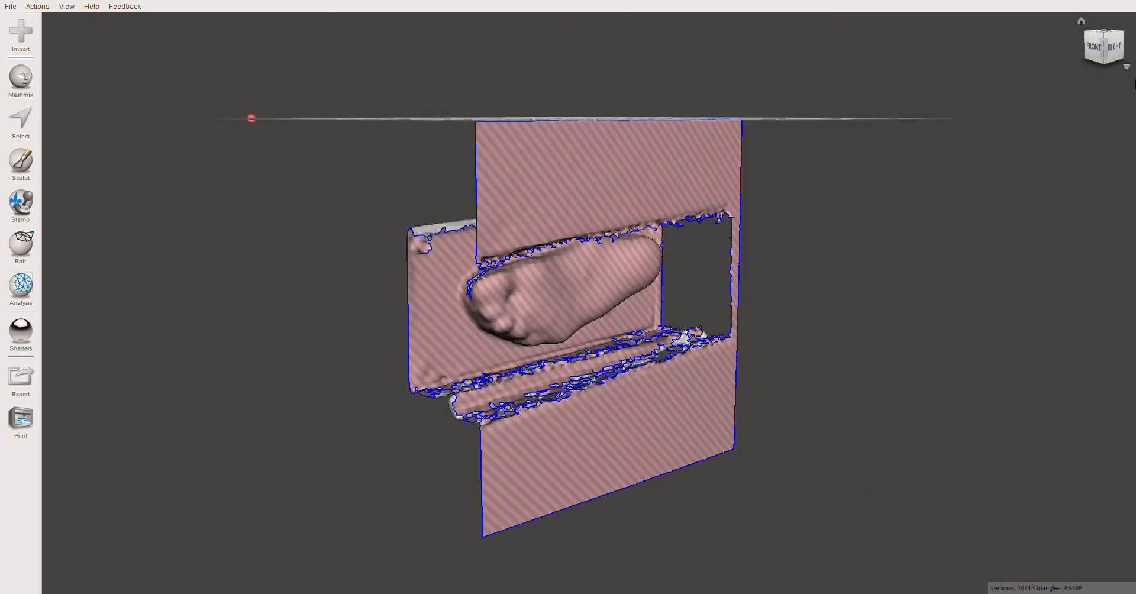
left_click(1093, 46)
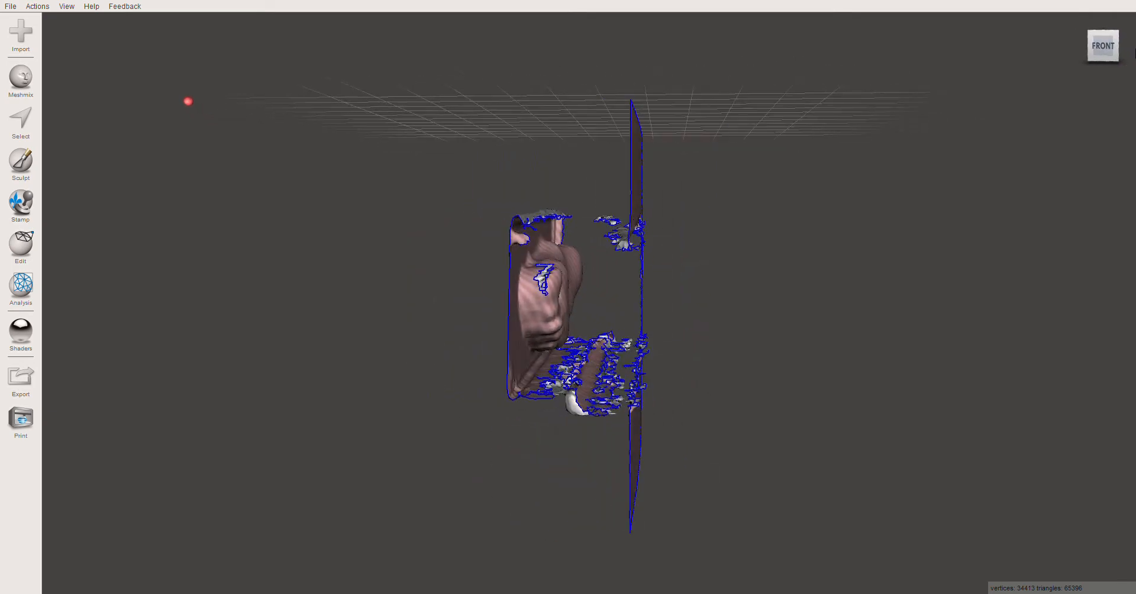
left_click(1109, 49)
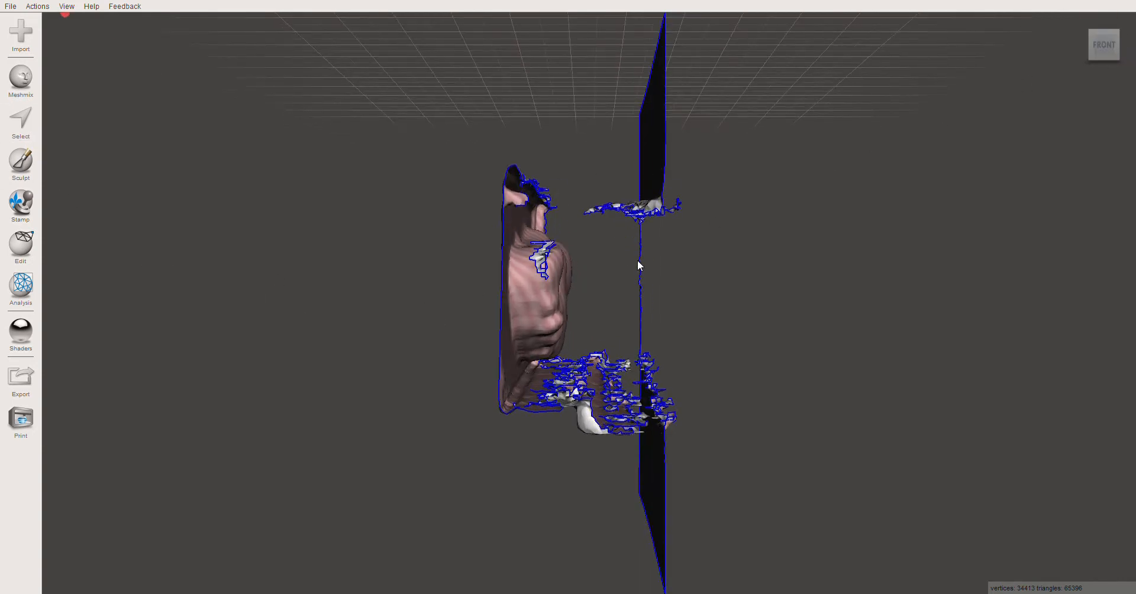
Rotate the whole scan 90 degrees about the X axis so the impression block lies flat.
left_click(33, 249)
left_click(77, 65)
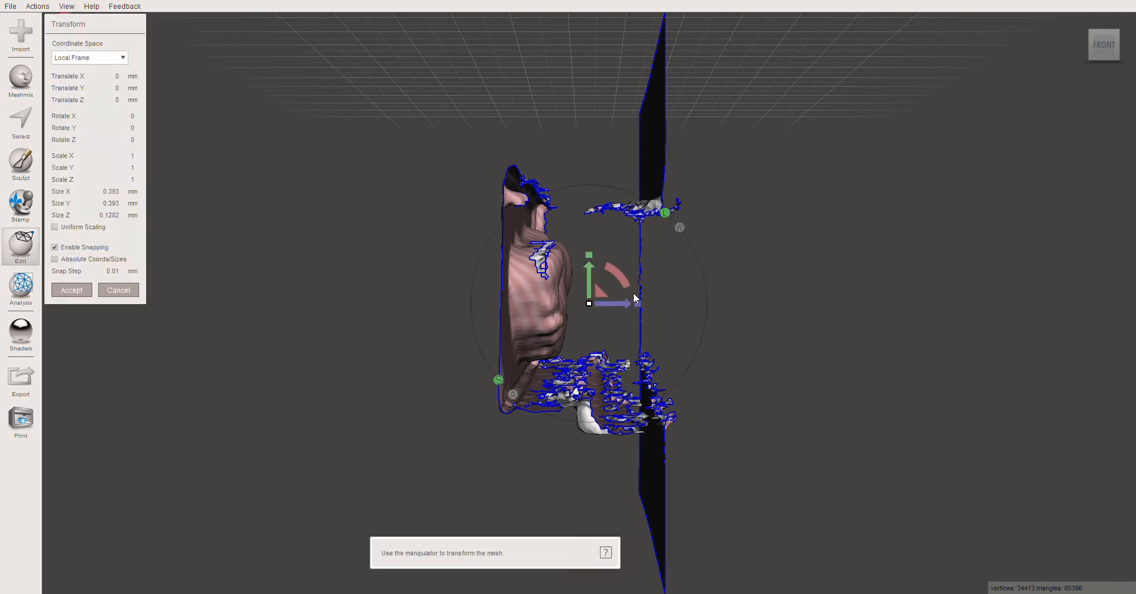
left_click_drag(626, 284, 638, 380)
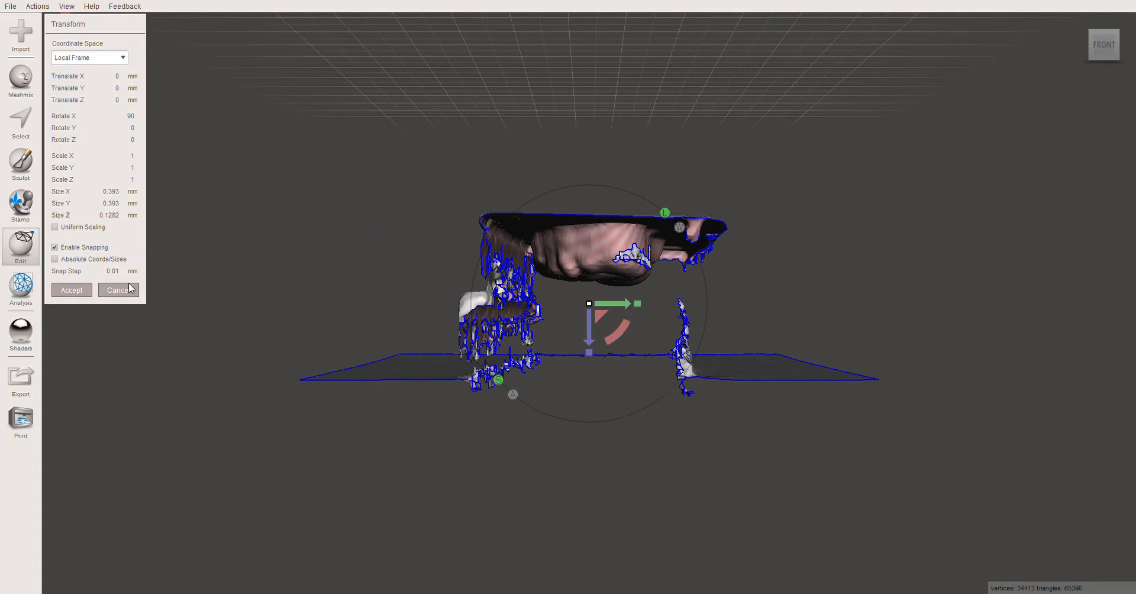
left_click(87, 293)
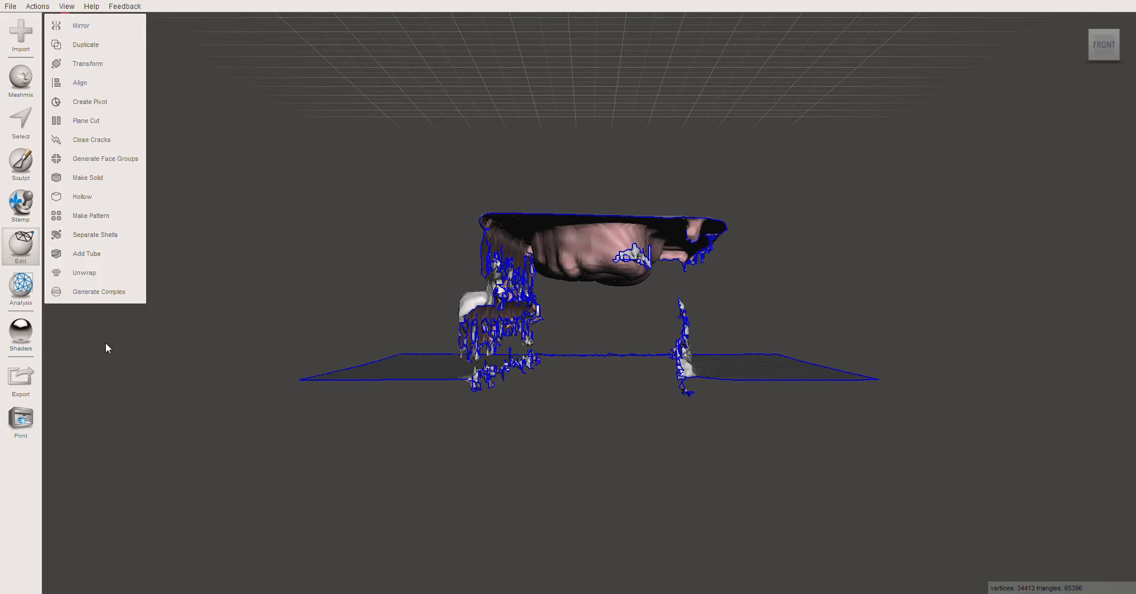
Rescale the scan by setting its Y dimension to 128.2 mm.
left_click(24, 288)
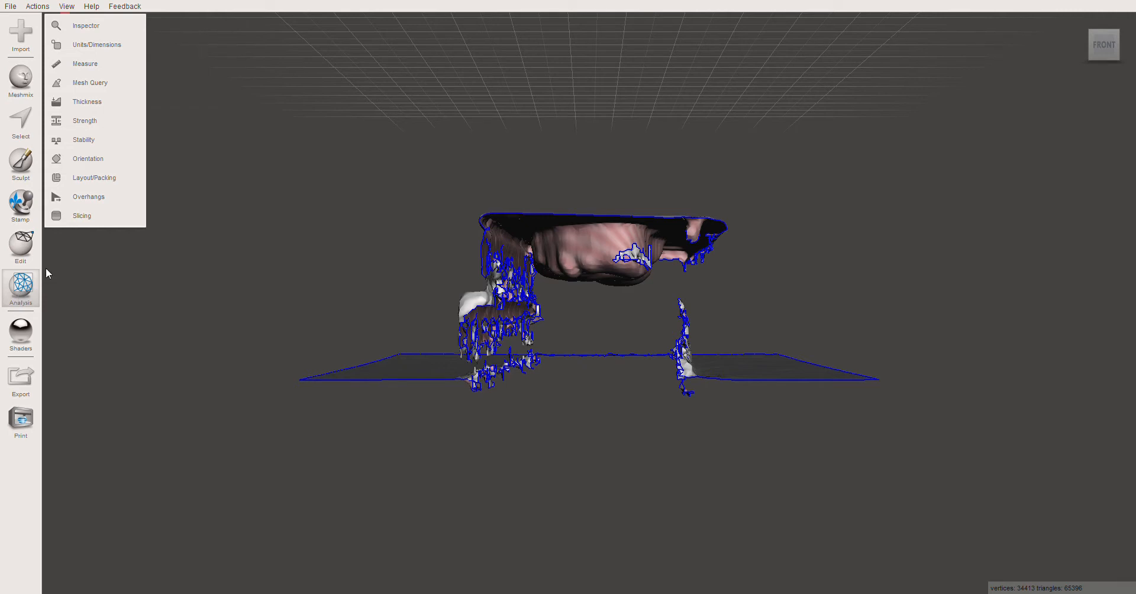
left_click(78, 52)
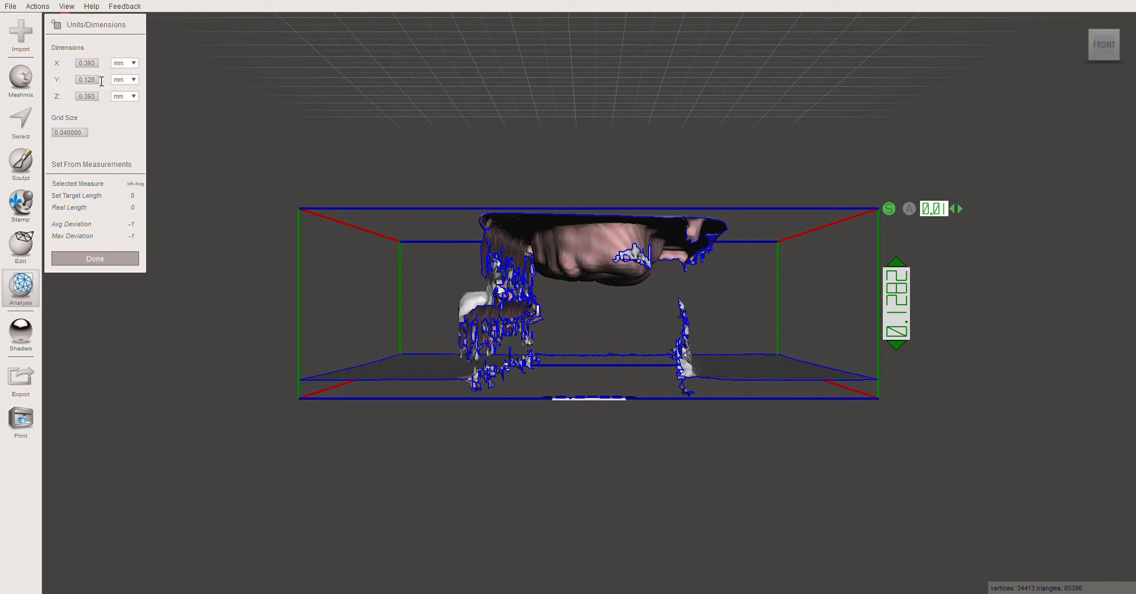
left_click_drag(102, 80, 77, 76)
type("128.2")
key("Return")
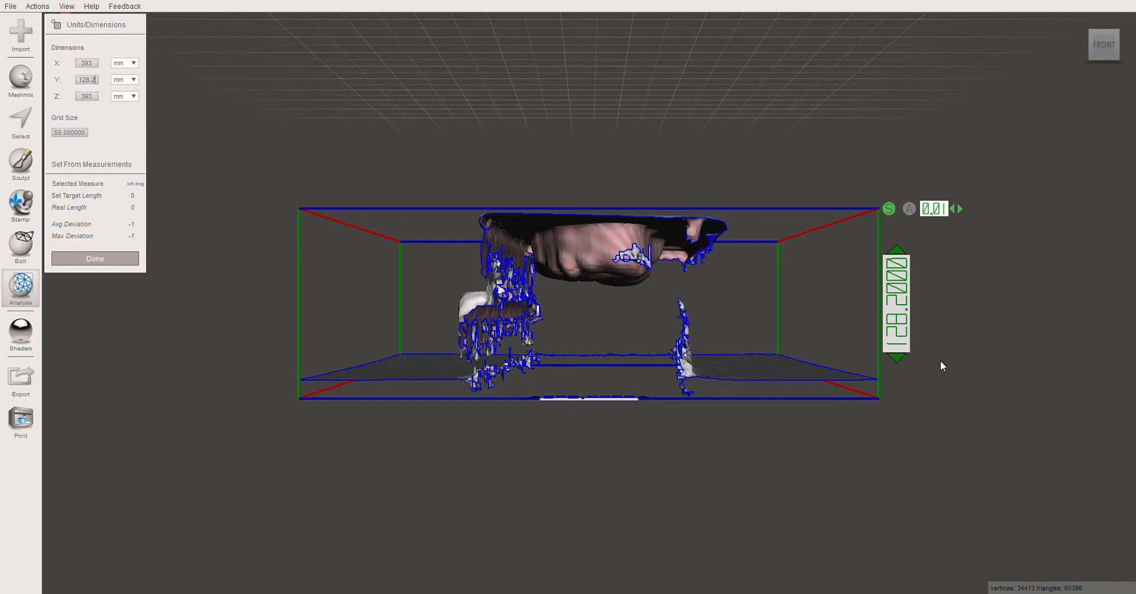
left_click(118, 259)
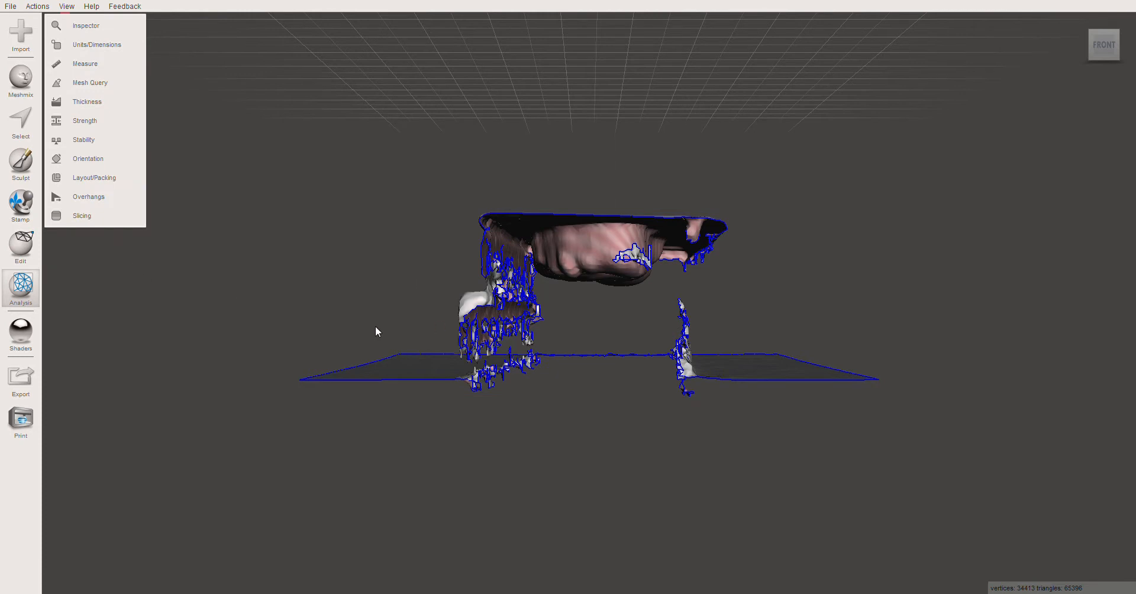
Lasso the block area containing the foot impression, invert the selection and delete the surrounding mesh.
left_click(17, 131)
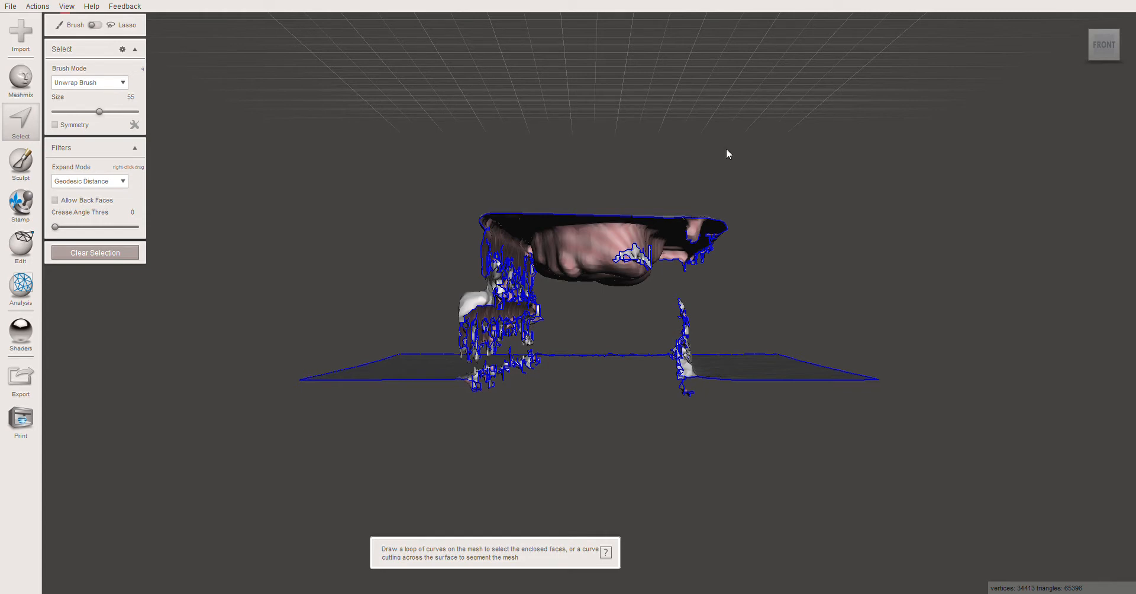
left_click_drag(777, 152, 738, 155)
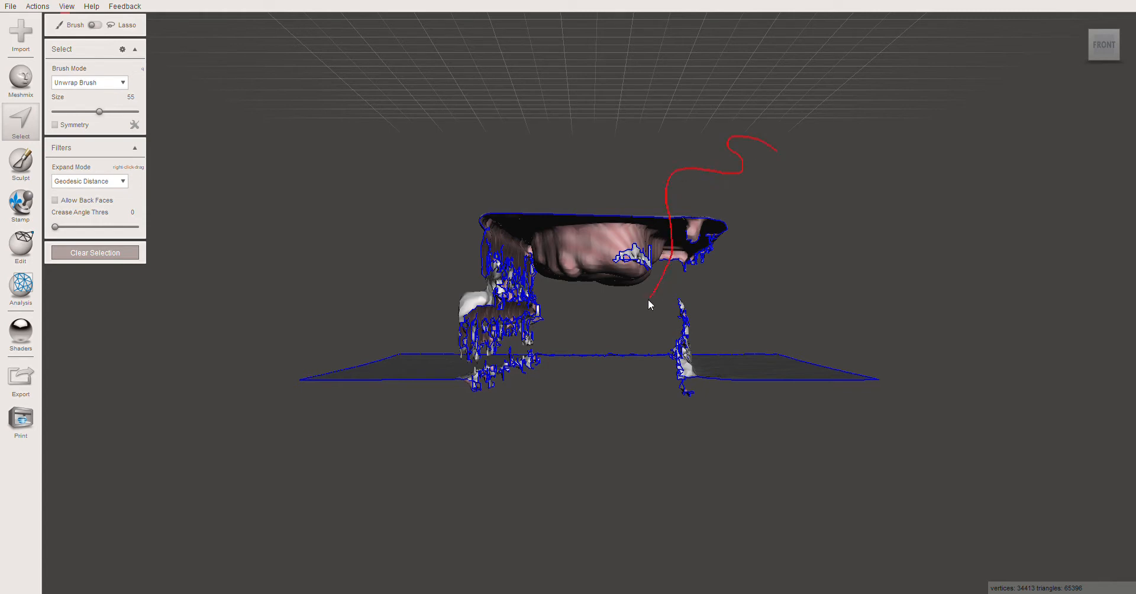
left_click_drag(524, 281, 411, 232)
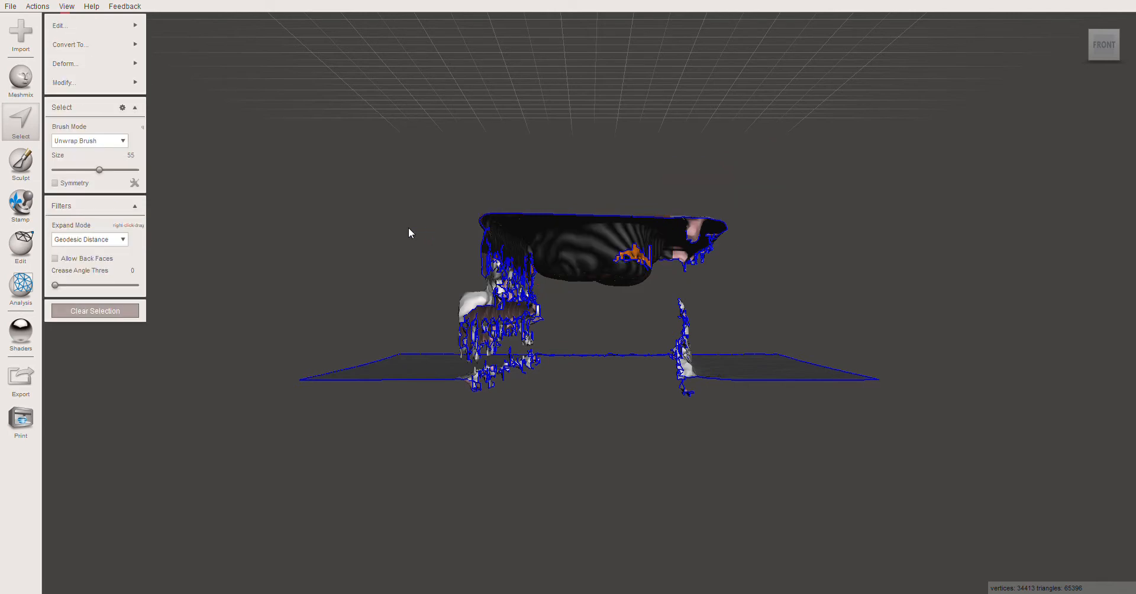
right_click_drag(644, 163, 642, 290)
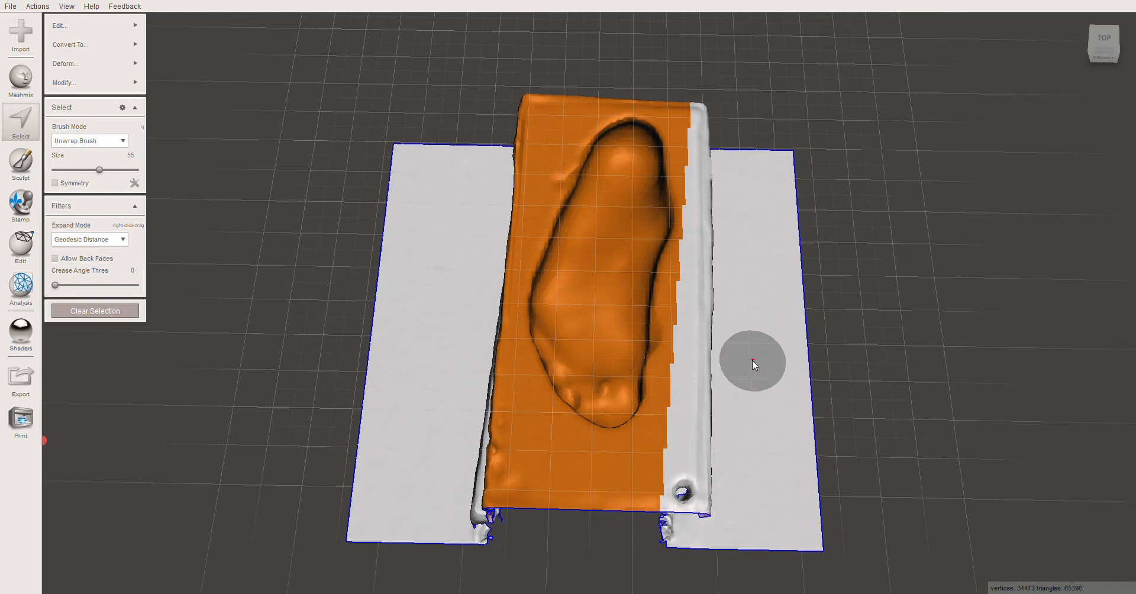
key("i")
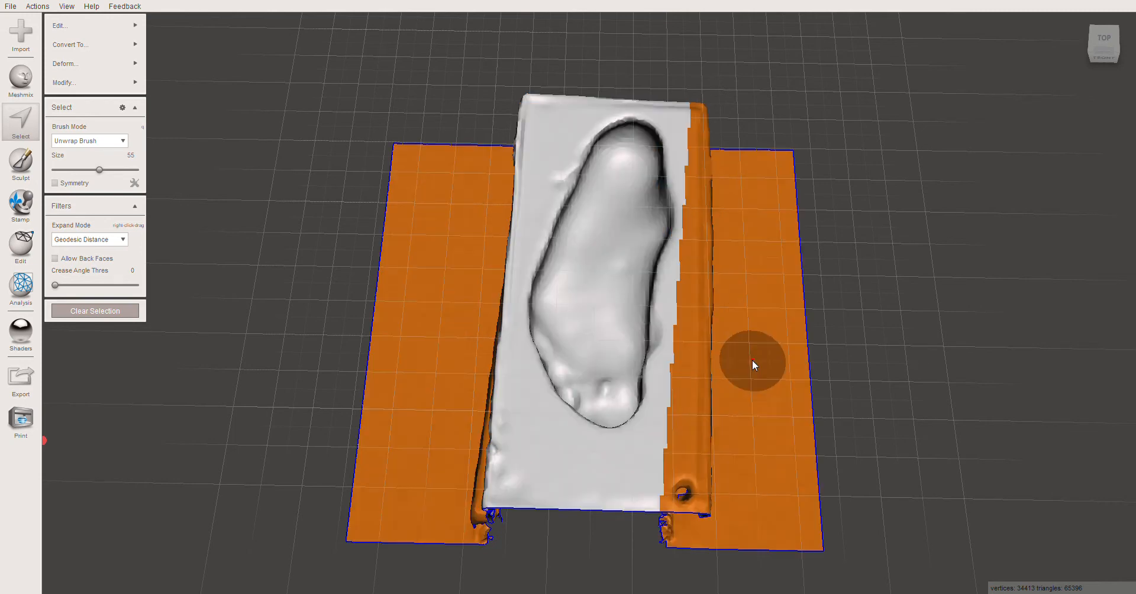
key("Delete")
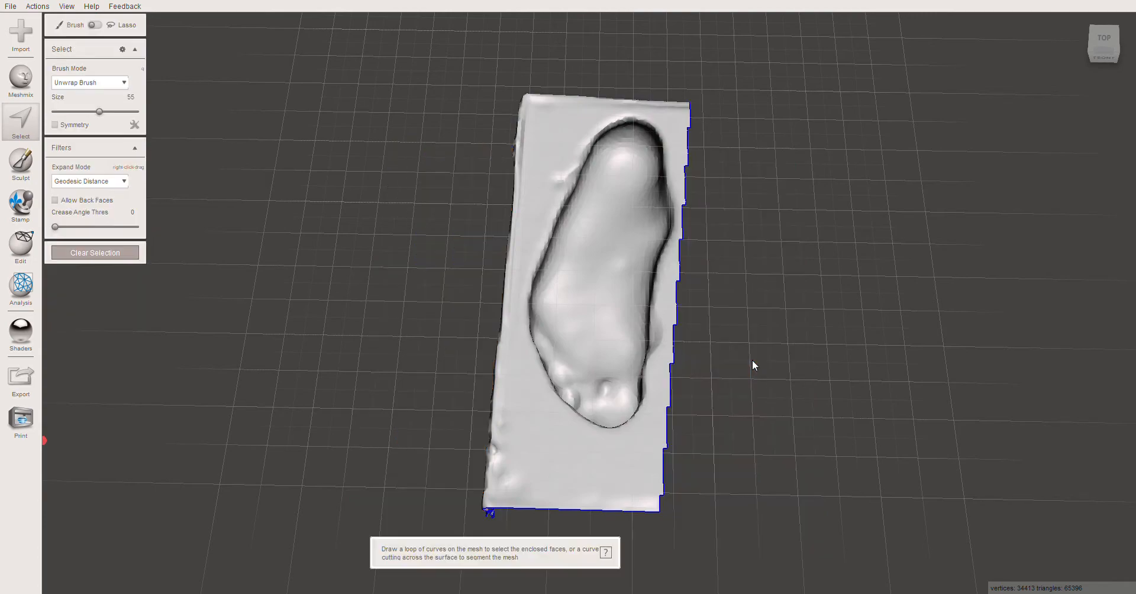
right_click_drag(731, 464, 556, 101)
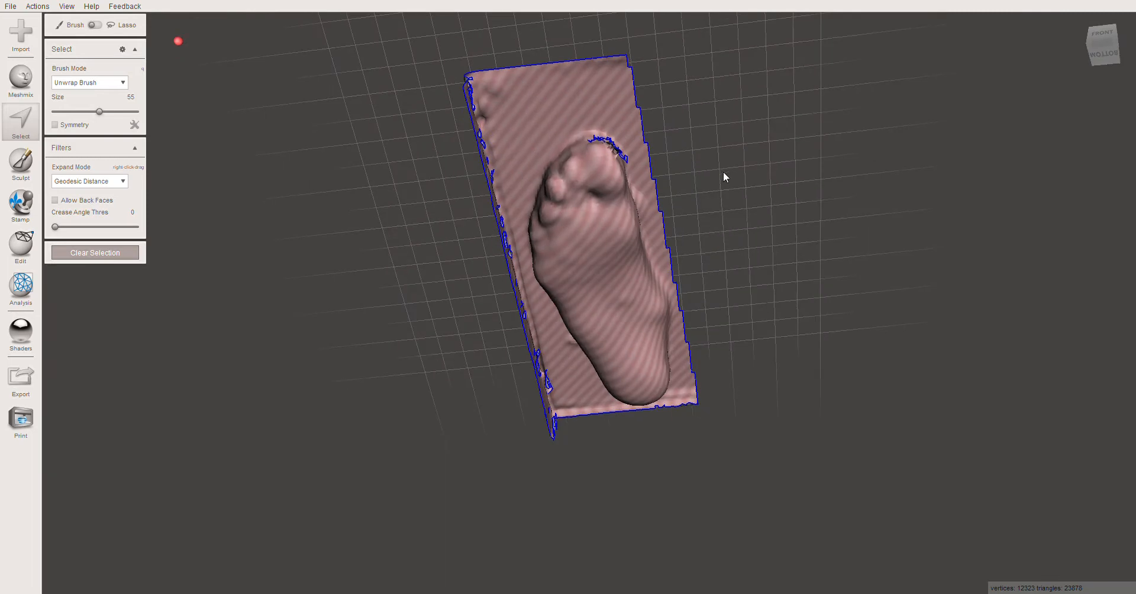
right_click_drag(726, 175, 762, 378)
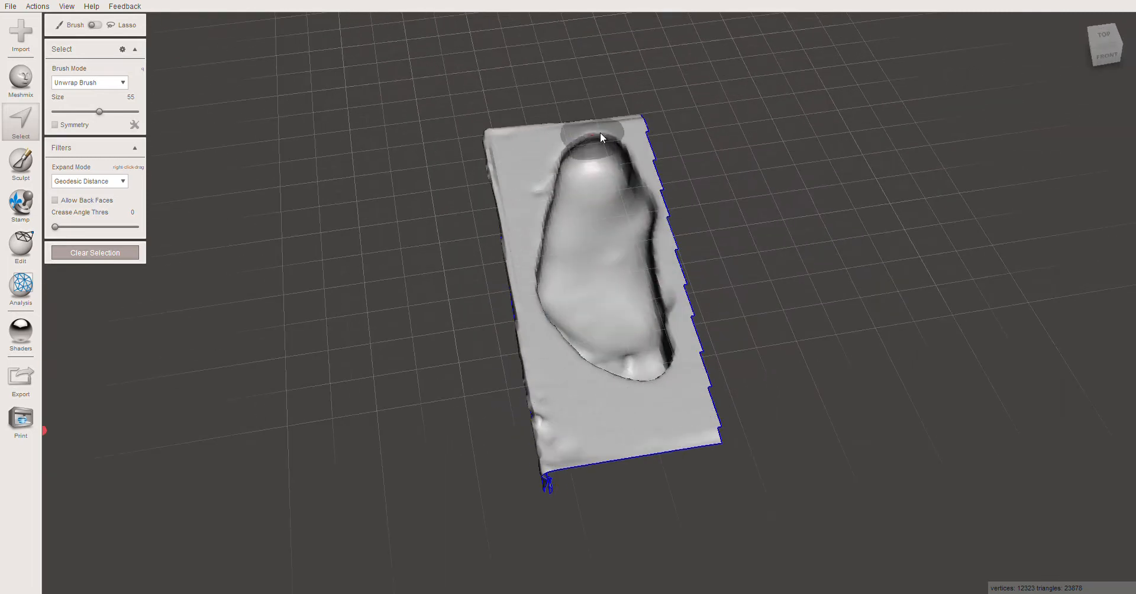
right_click_drag(849, 397, 761, 329)
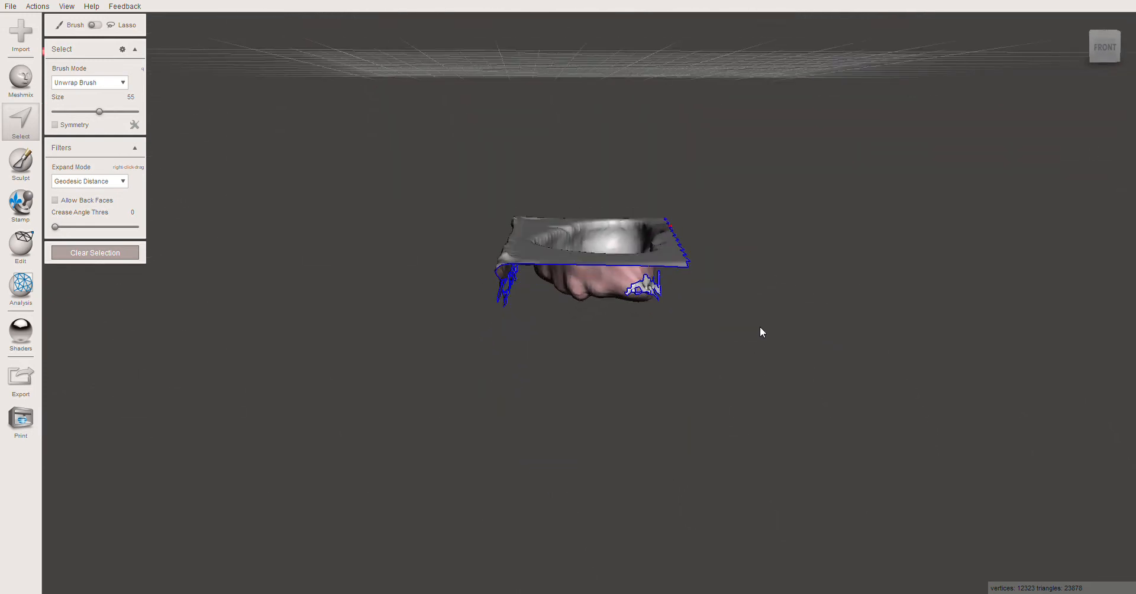
left_click(107, 255)
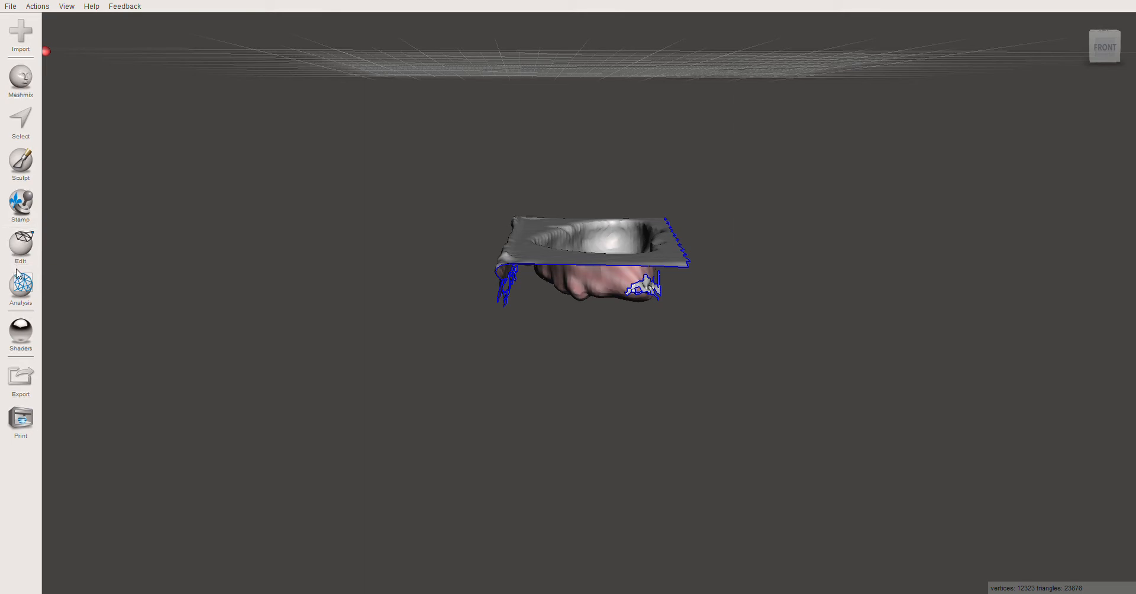
Start a Plane Cut on the impression block and raise the horizontal cutting plane closer to the block's top surface.
left_click(15, 248)
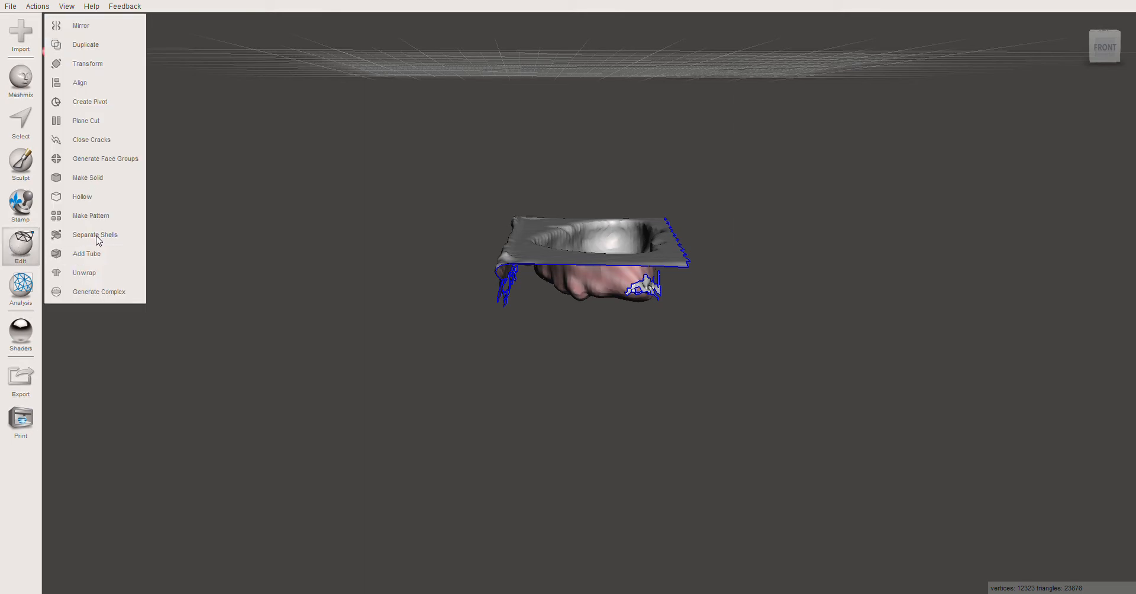
left_click(97, 121)
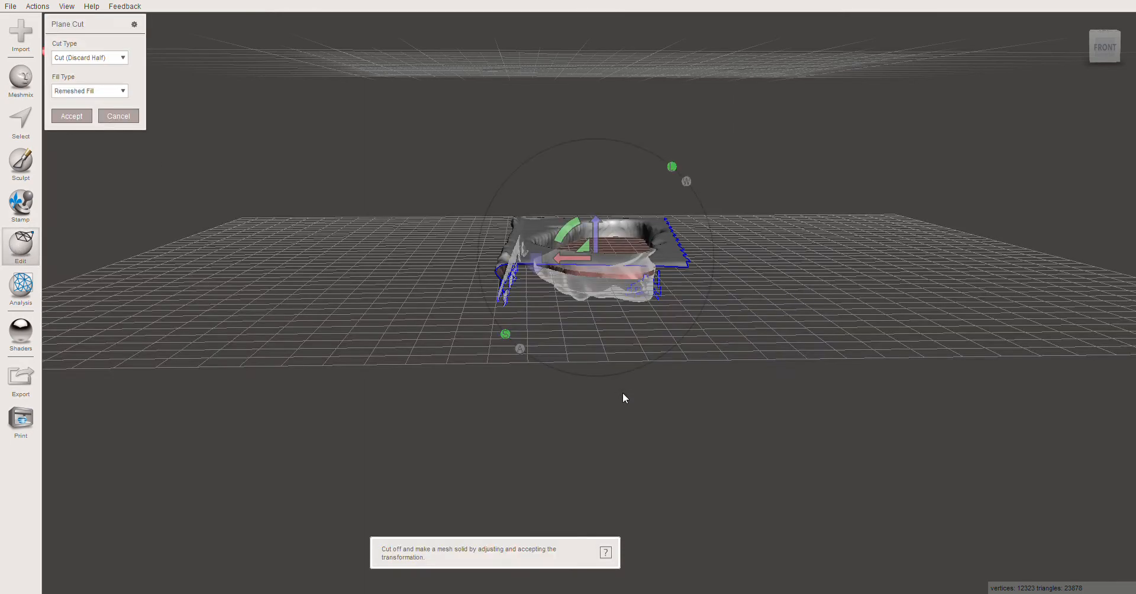
right_click_drag(623, 393, 627, 387)
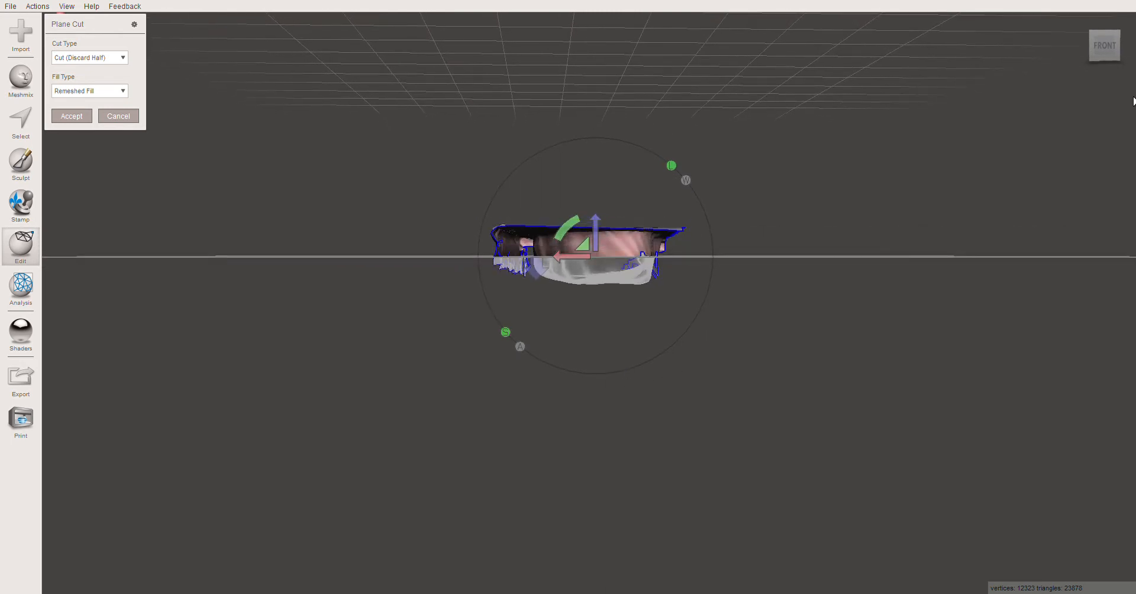
left_click(1104, 45)
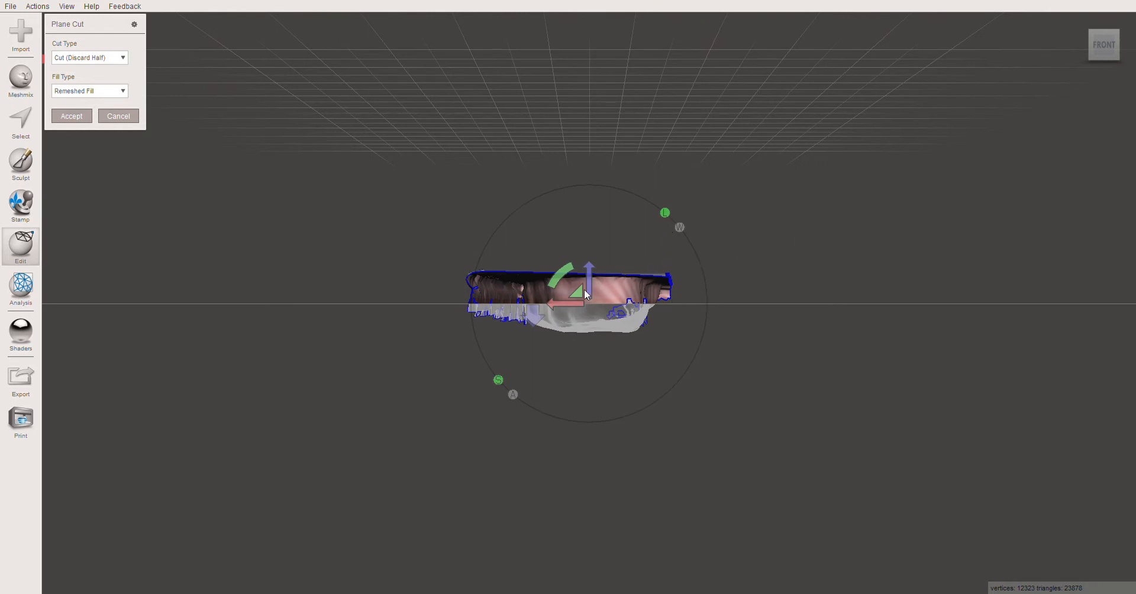
left_click_drag(590, 273, 589, 274)
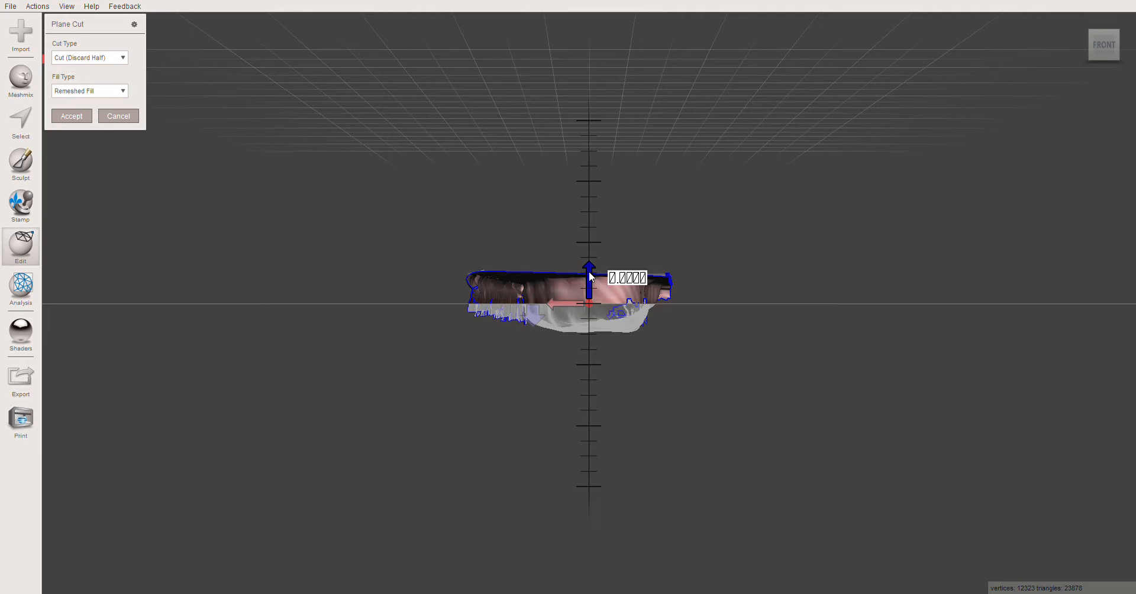
left_click(589, 272)
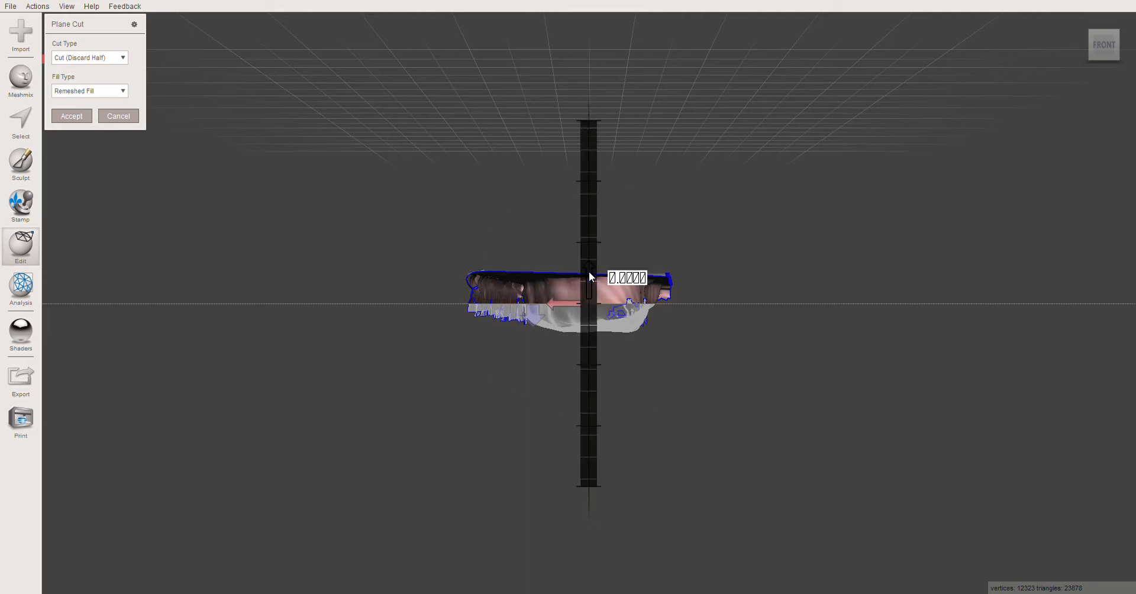
left_click(590, 275)
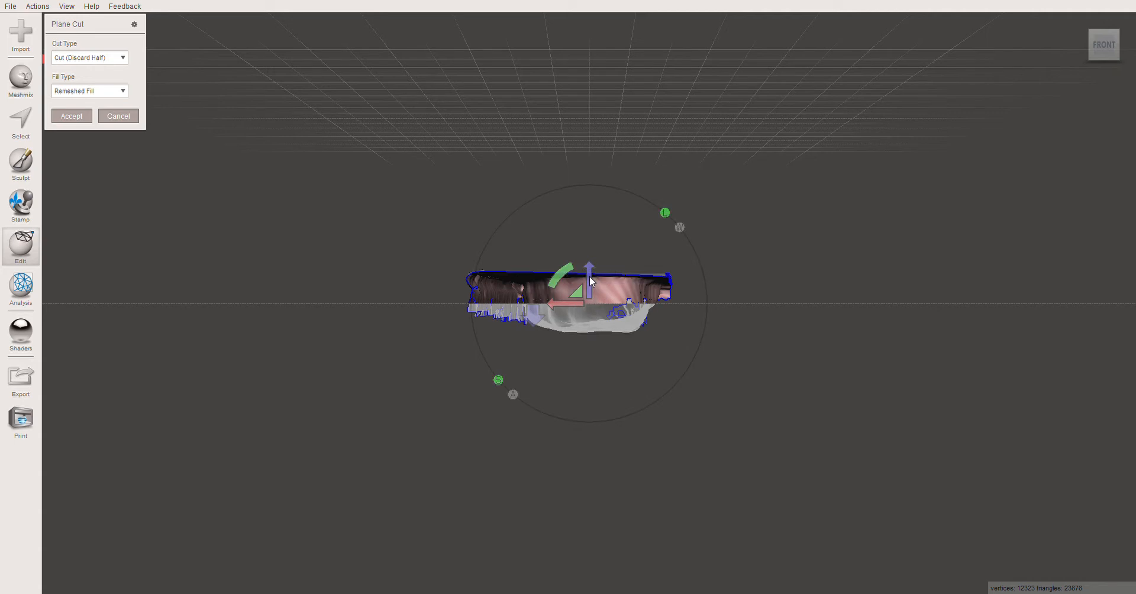
left_click_drag(589, 277, 590, 279)
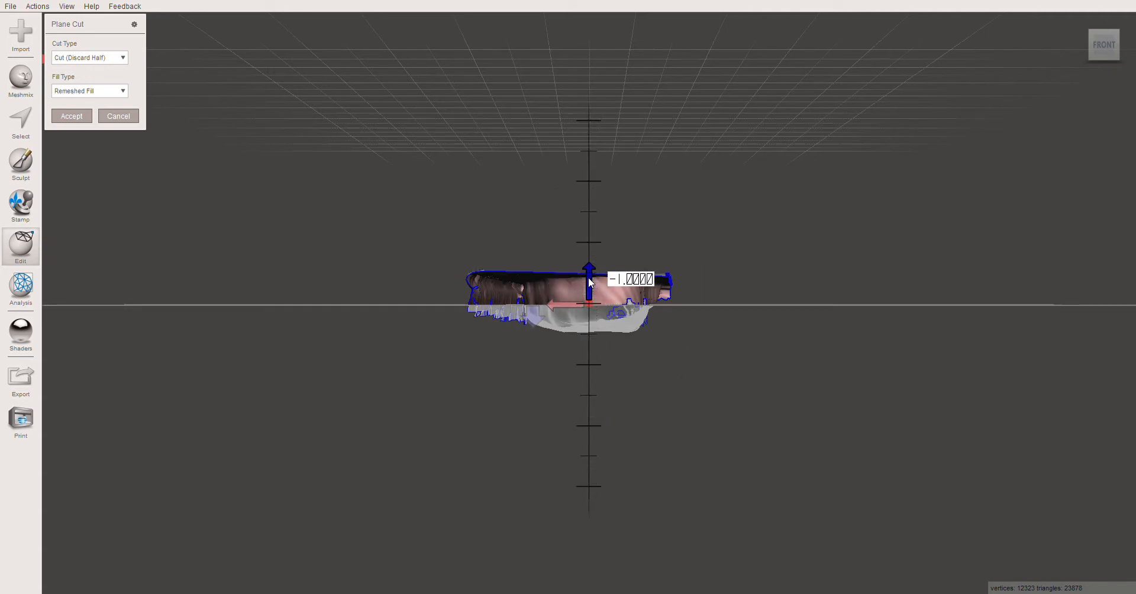
key("Down")
key("Down")
key("Down")
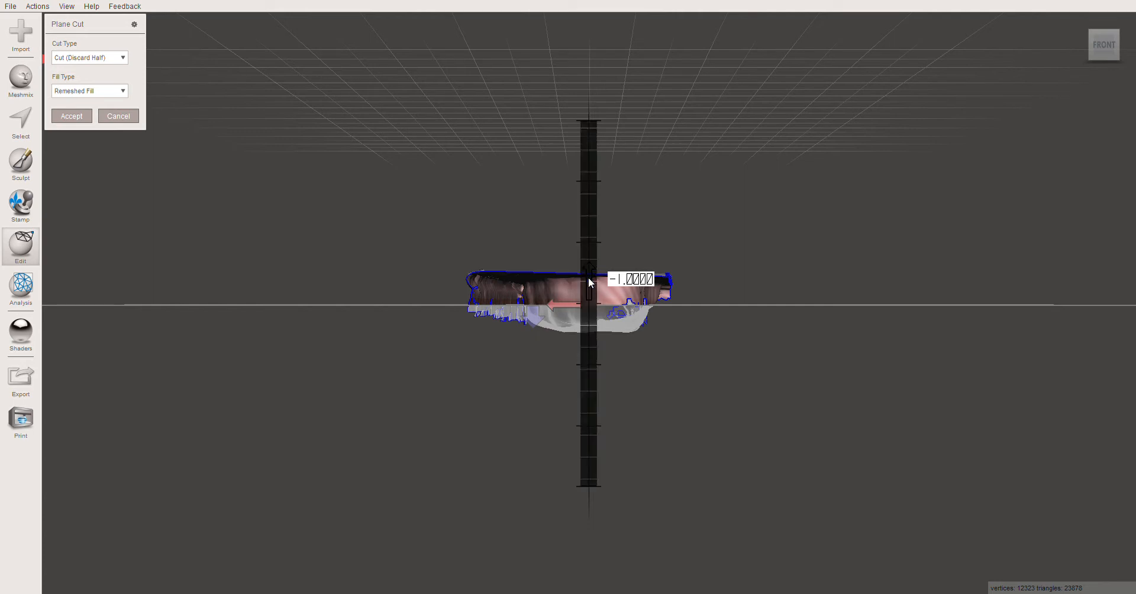
mouse_move(589, 277)
left_mouse_down()
mouse_move(588, 261)
mouse_move(591, 270)
left_mouse_up()
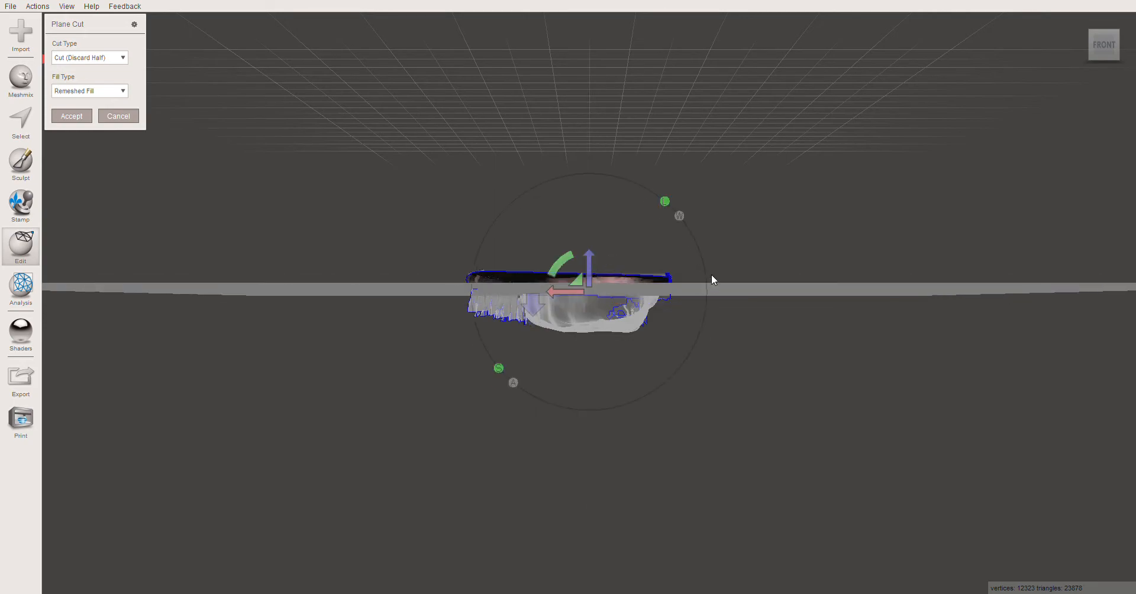
Raise the cutting plane further to just below the block's top surface and set the fill type to No Fill.
right_click_drag(730, 282, 728, 314)
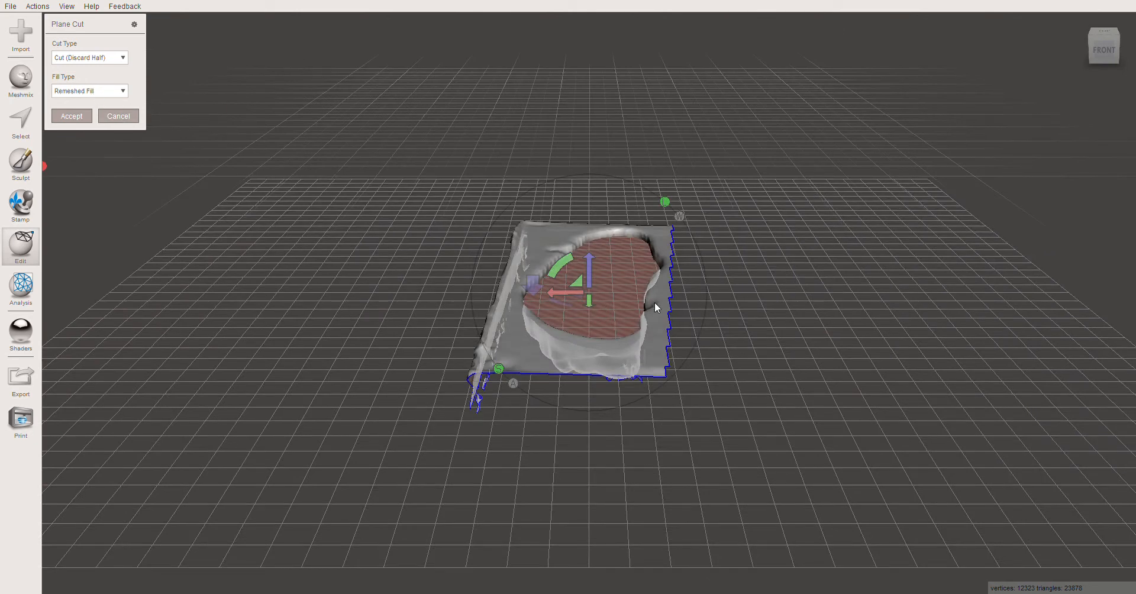
right_click_drag(655, 303, 820, 374)
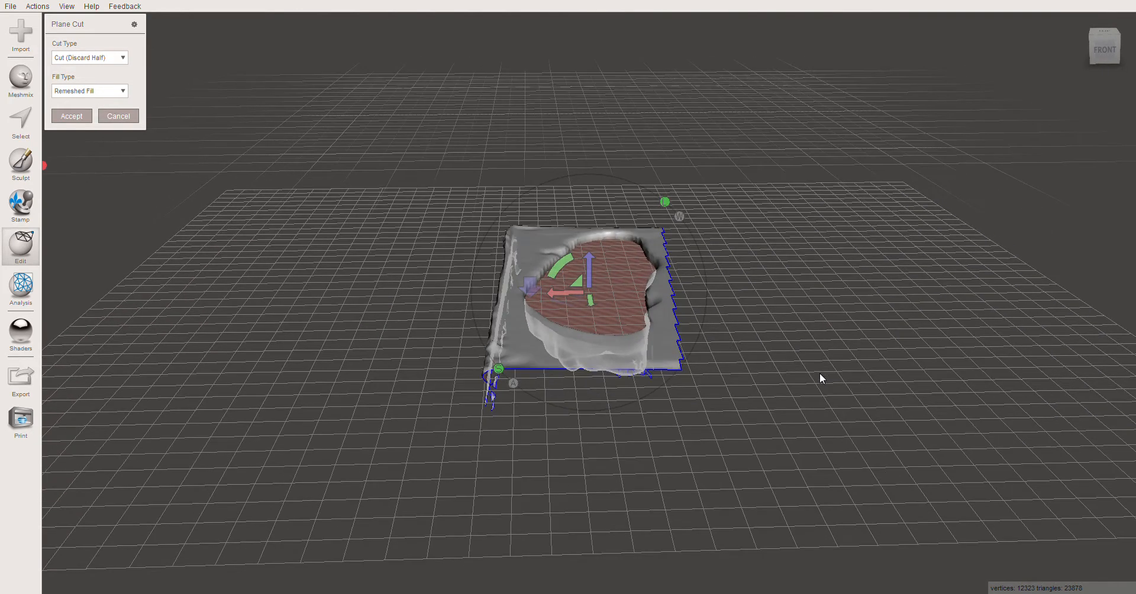
left_click(591, 271)
left_click_drag(587, 278, 588, 270)
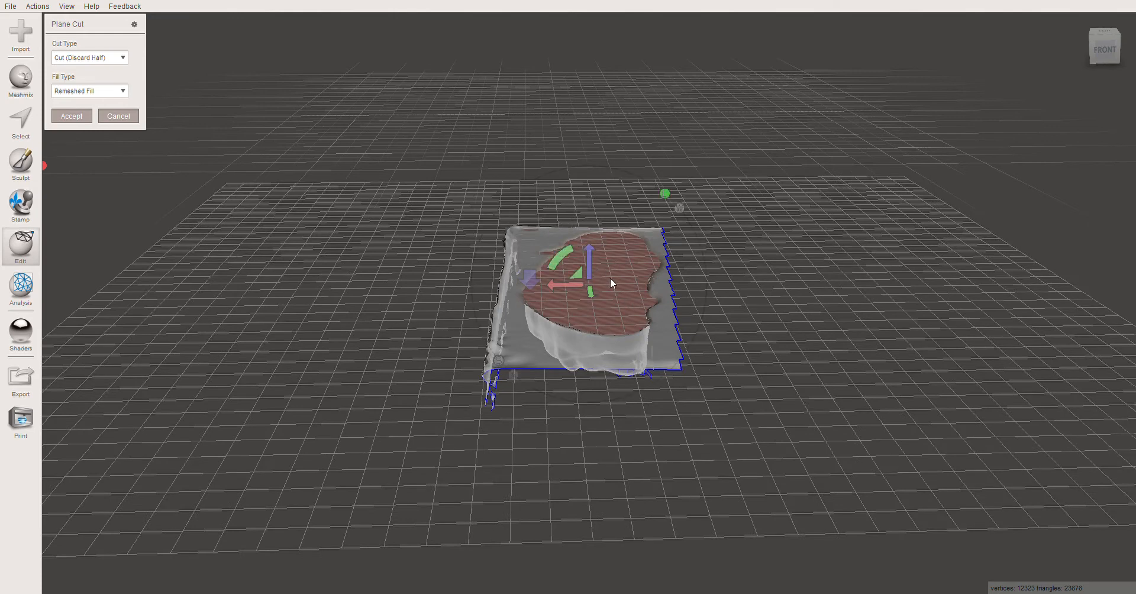
left_click(123, 92)
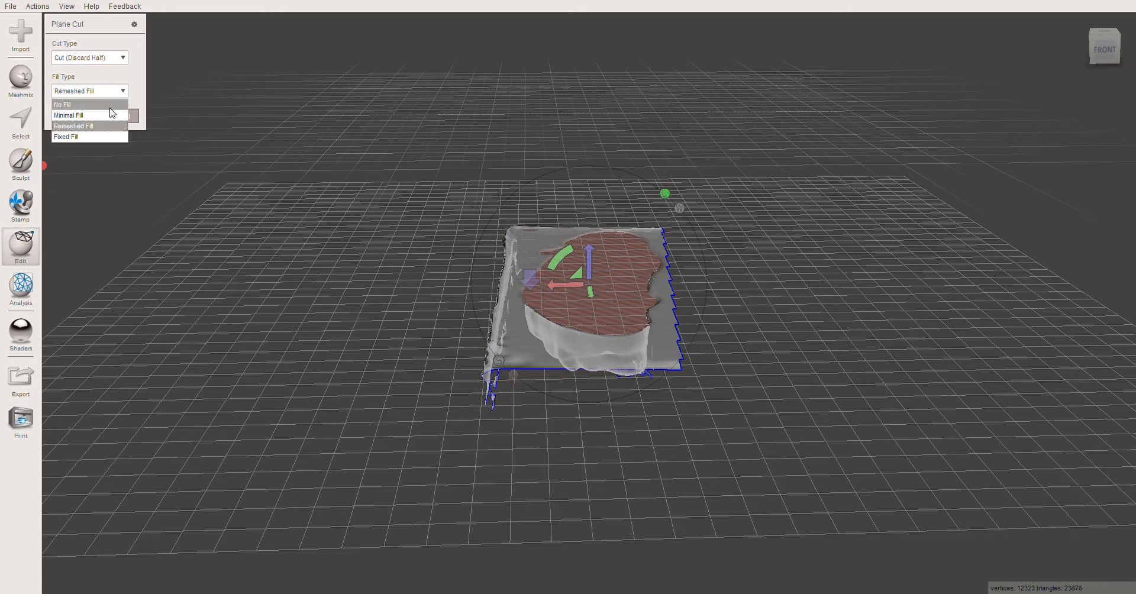
left_click(110, 107)
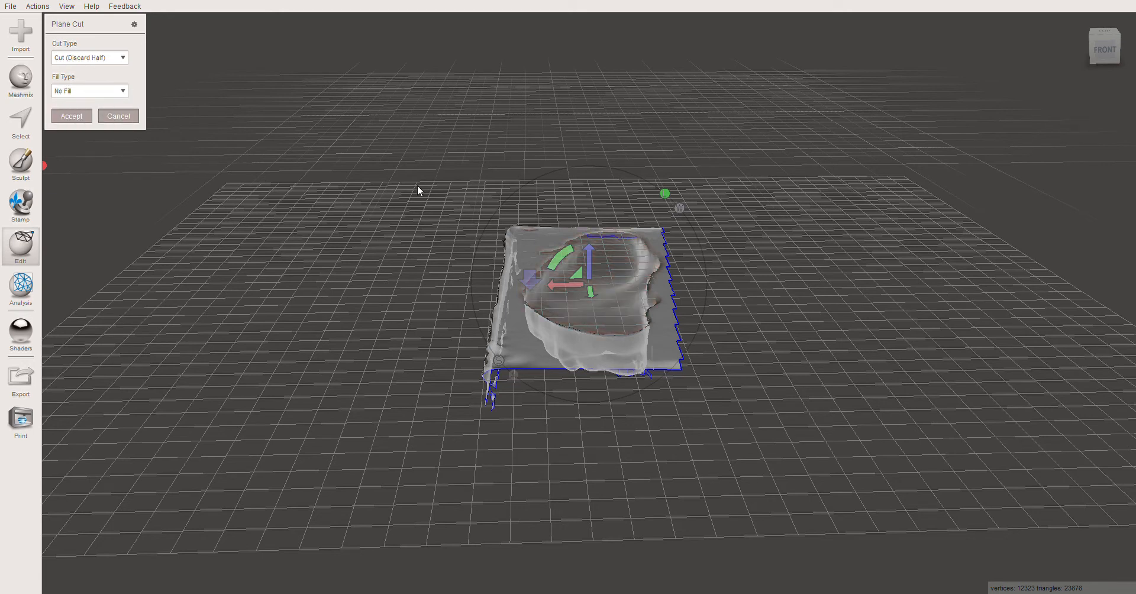
Flip the Plane Cut direction to discard the block's flat top surface and keep the foot impression, applying the cut.
right_click_drag(613, 385, 582, 352)
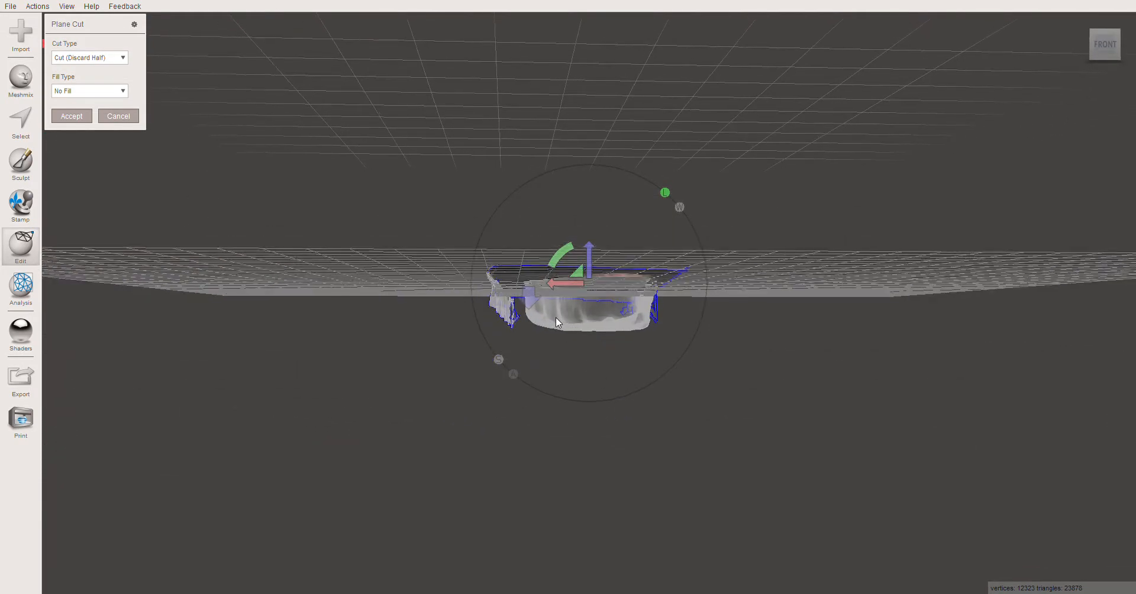
left_click(527, 296)
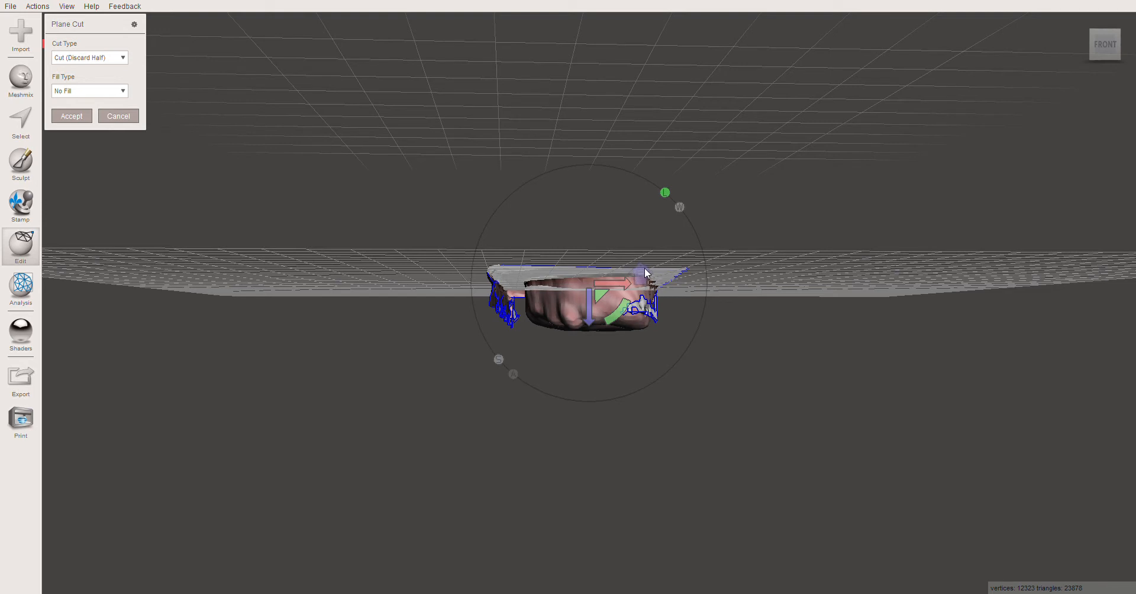
left_click(68, 116)
Lasso the leftover block side walls along the heel end and the long side of the foot impression and delete them.
right_click_drag(350, 240, 533, 394)
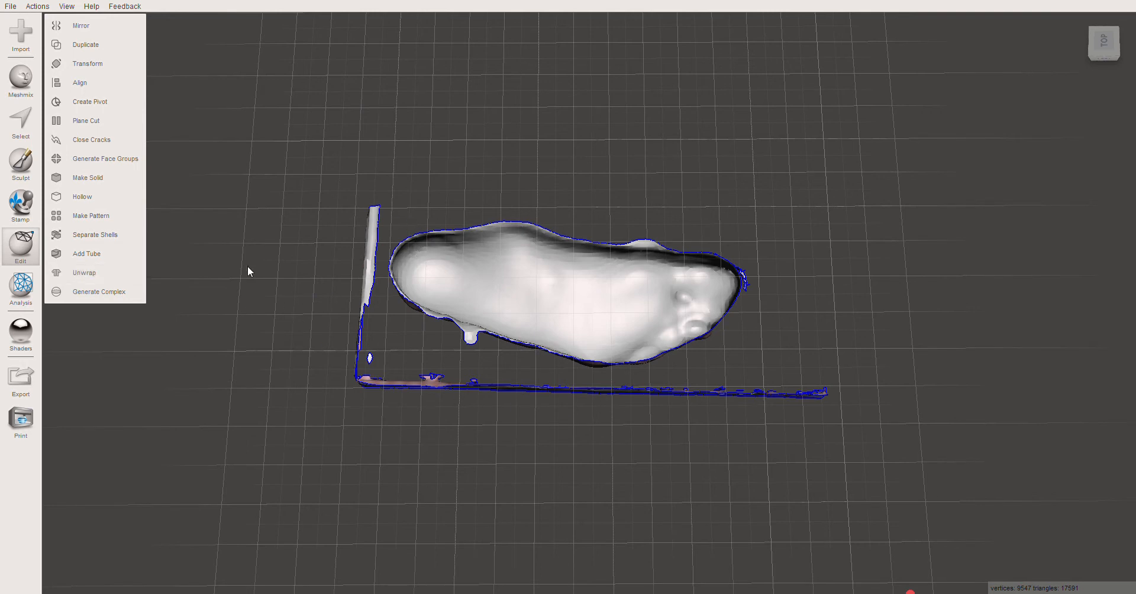
left_click(20, 122)
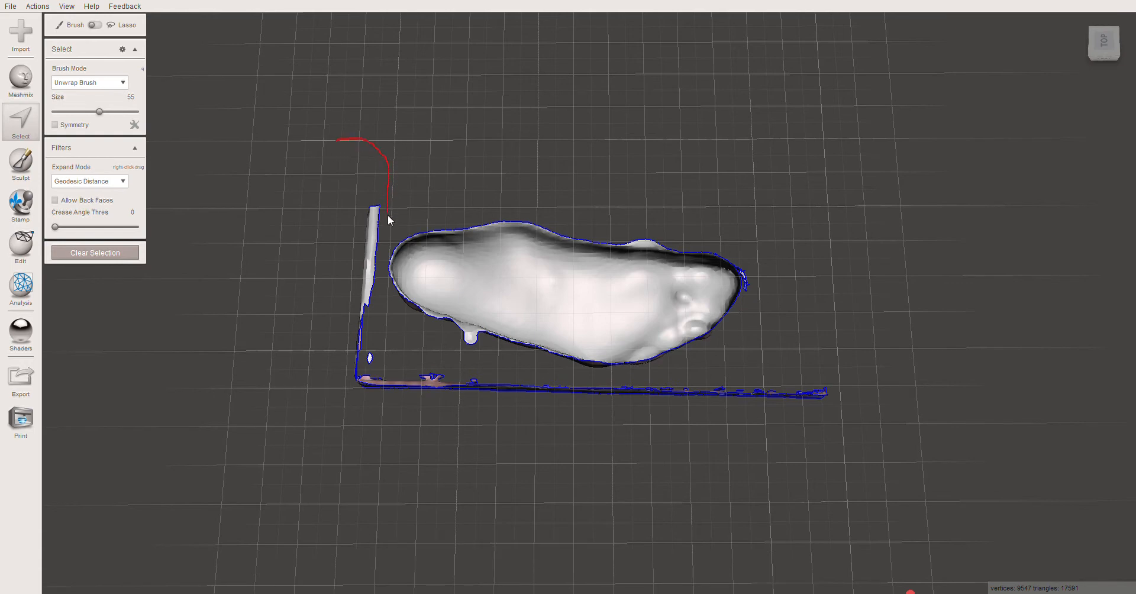
left_click_drag(388, 218, 391, 320)
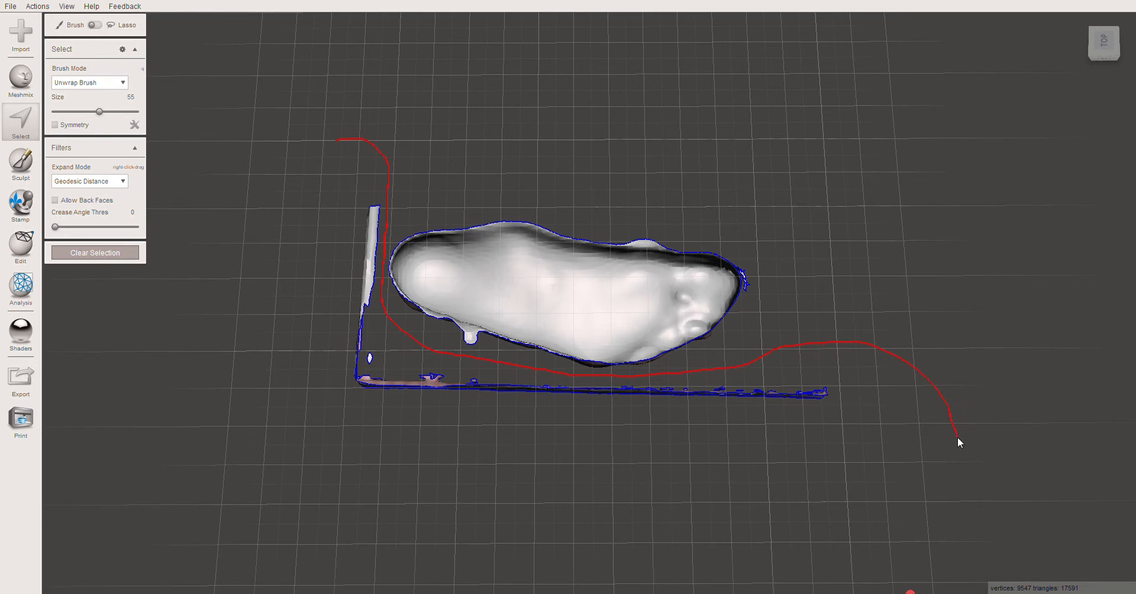
left_click_drag(958, 438, 959, 441)
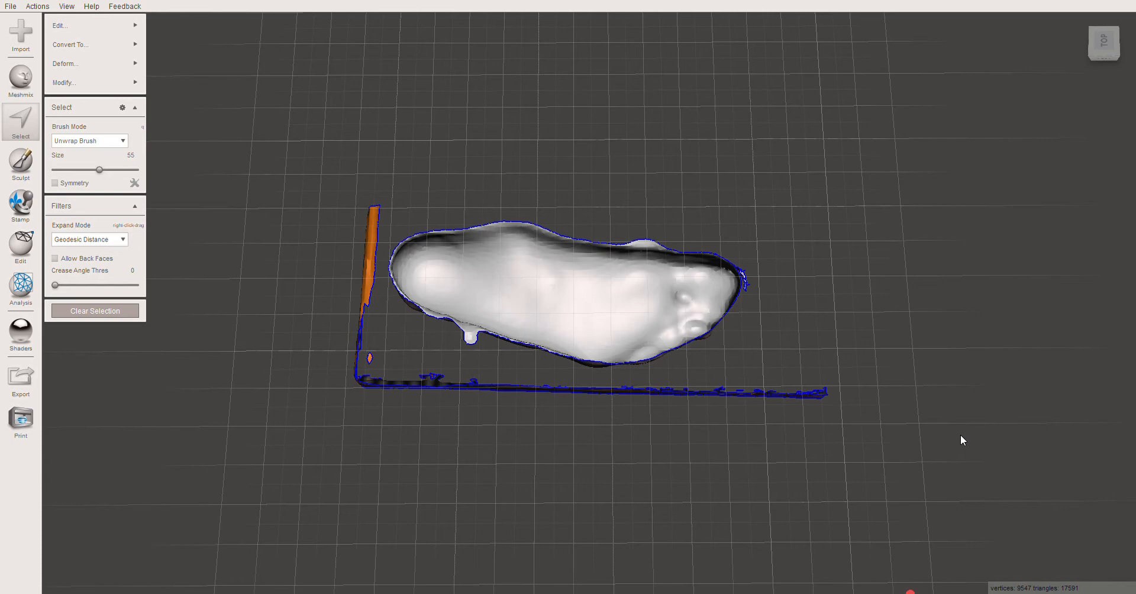
key("Delete")
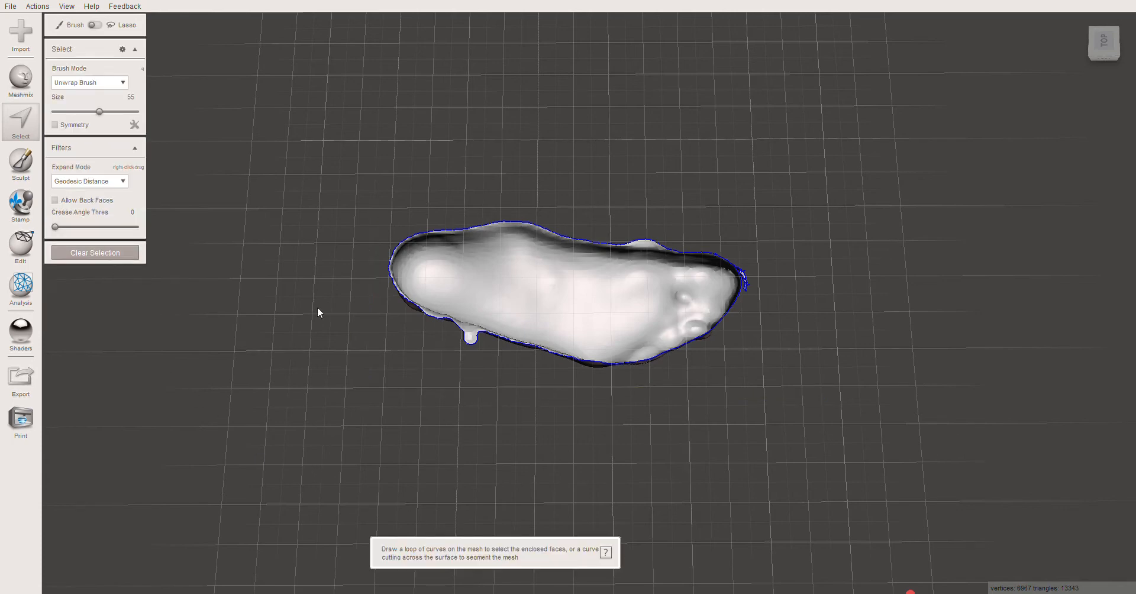
Lasso and delete the stray mesh fragments sticking out of the toe end of the foot impression, in two passes.
scroll(775, 421, "up", 2)
scroll(852, 426, "up", 3)
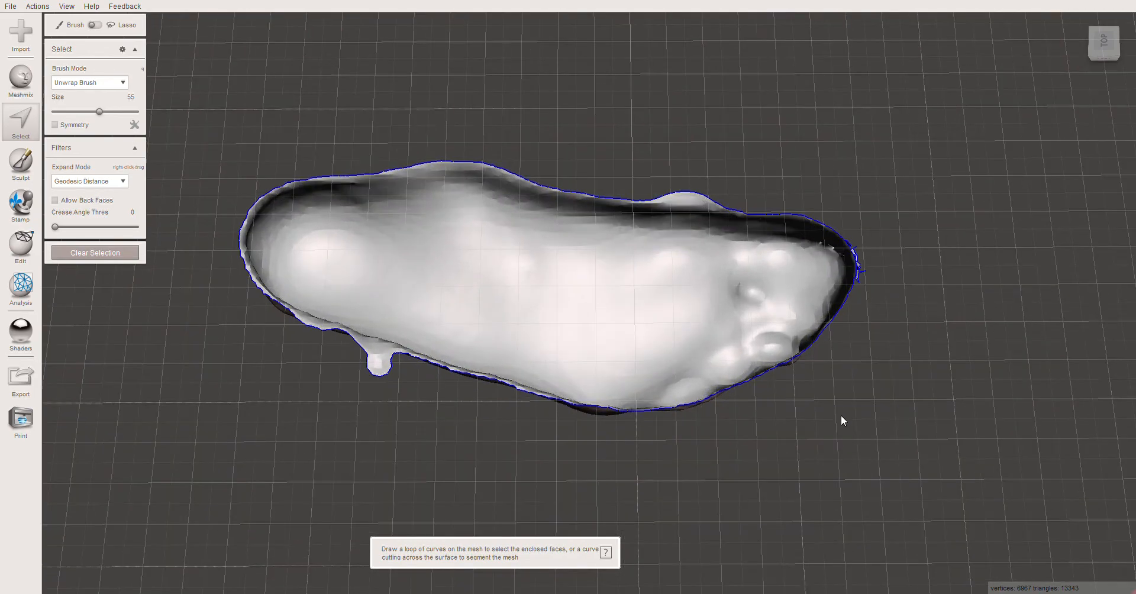
right_click_drag(909, 382, 836, 315)
scroll(860, 451, "up", 2)
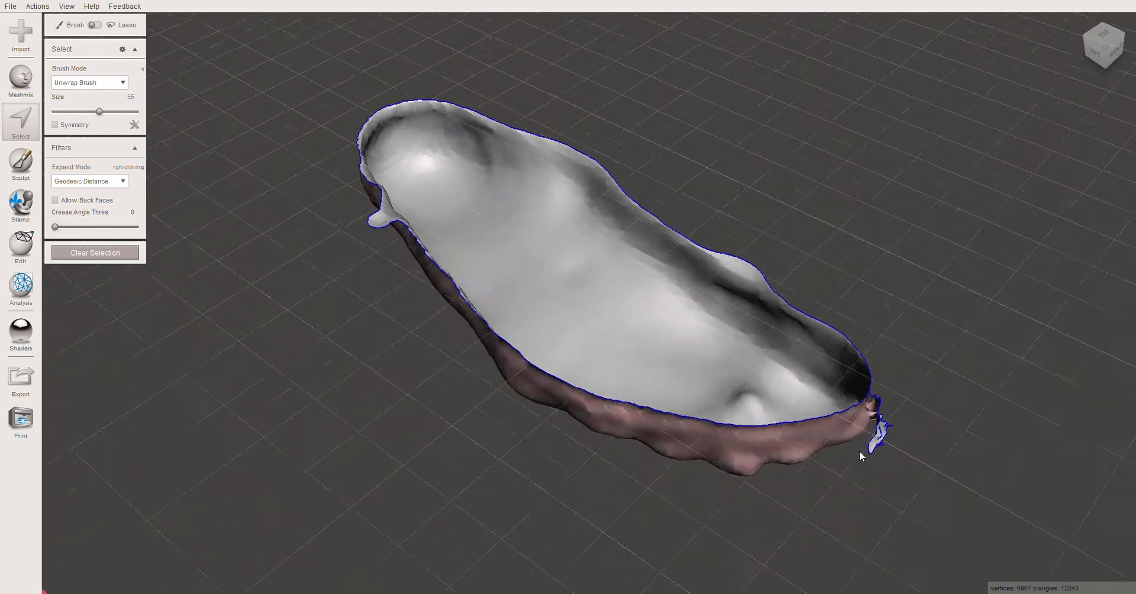
right_click_drag(862, 456, 1025, 407)
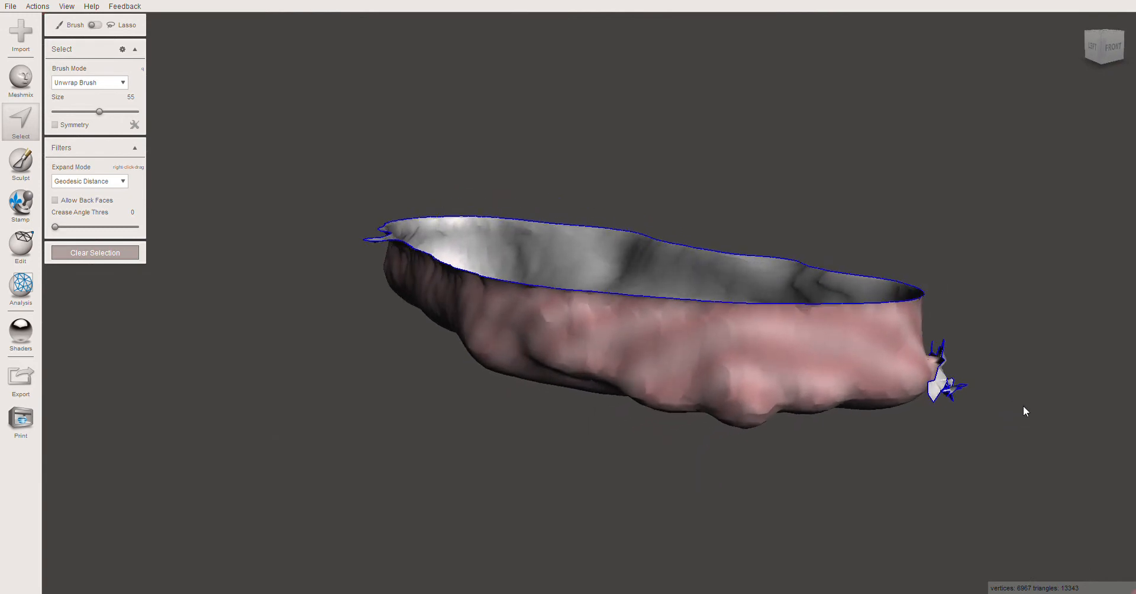
right_click_drag(935, 368, 981, 384)
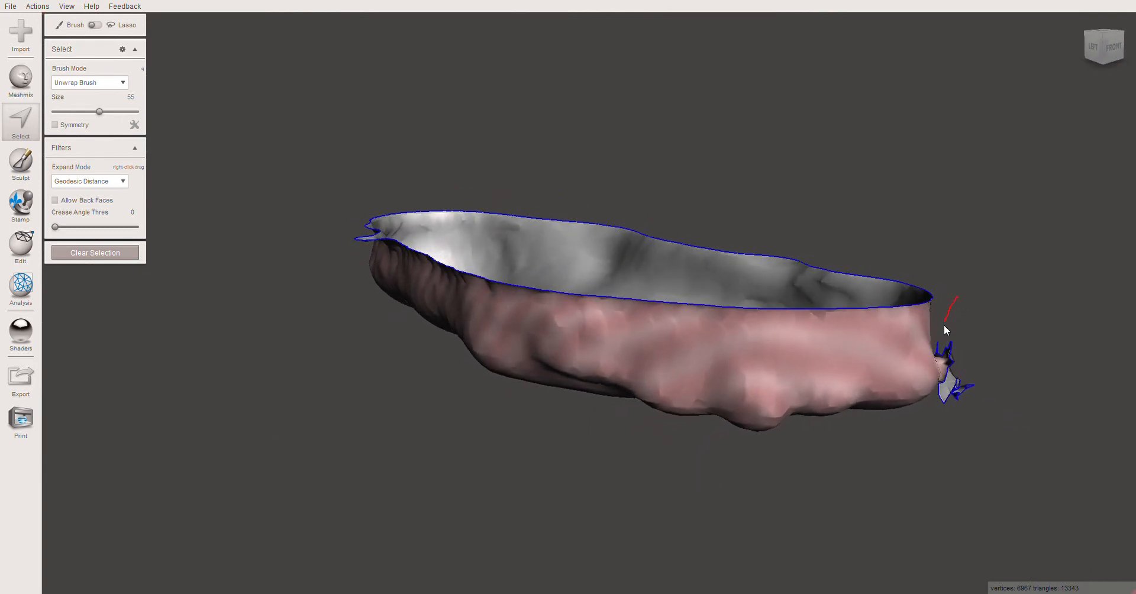
left_click_drag(941, 400, 942, 402)
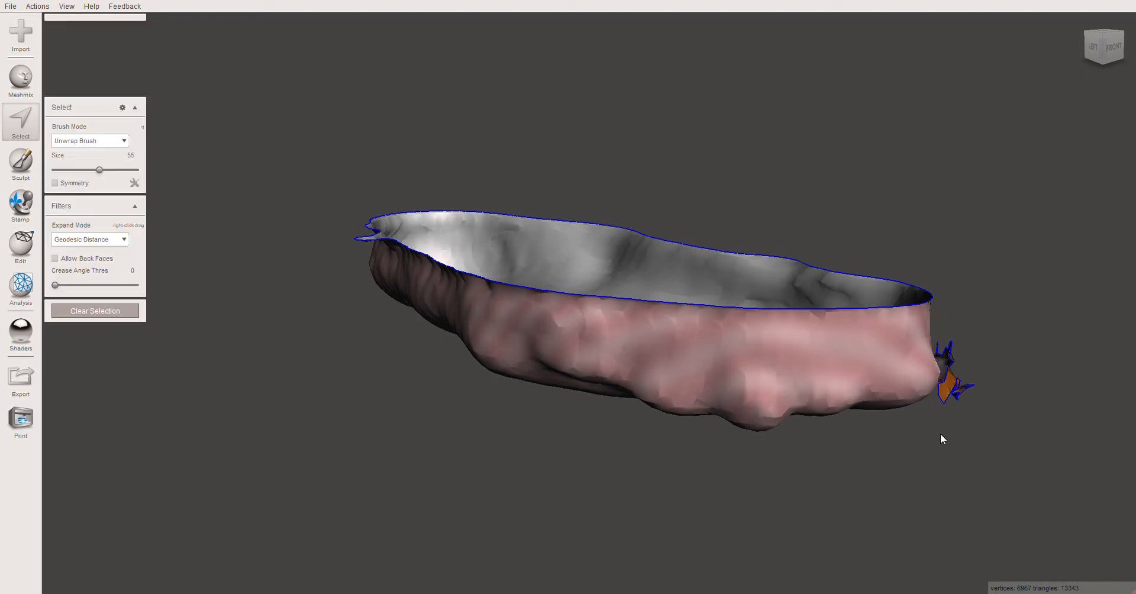
key("Delete")
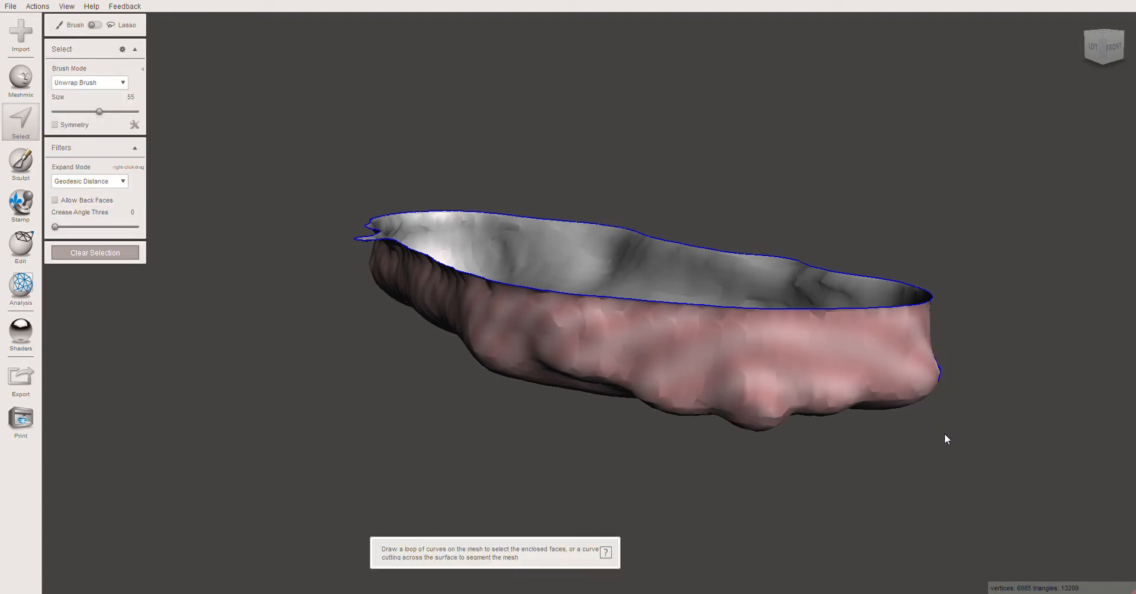
right_click_drag(975, 418, 920, 414)
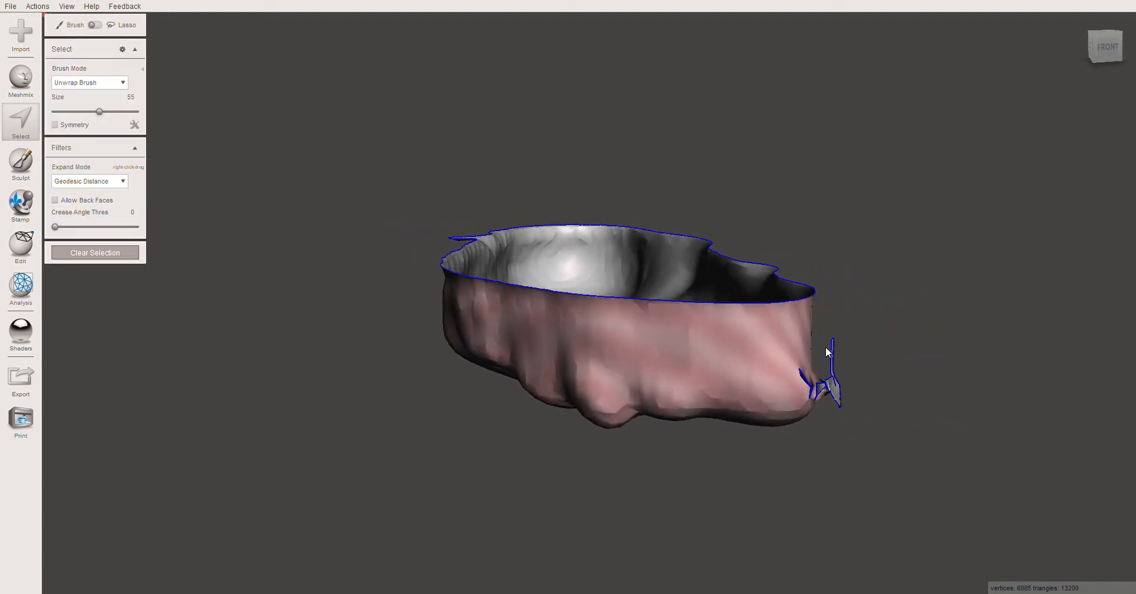
left_click_drag(821, 346, 817, 424)
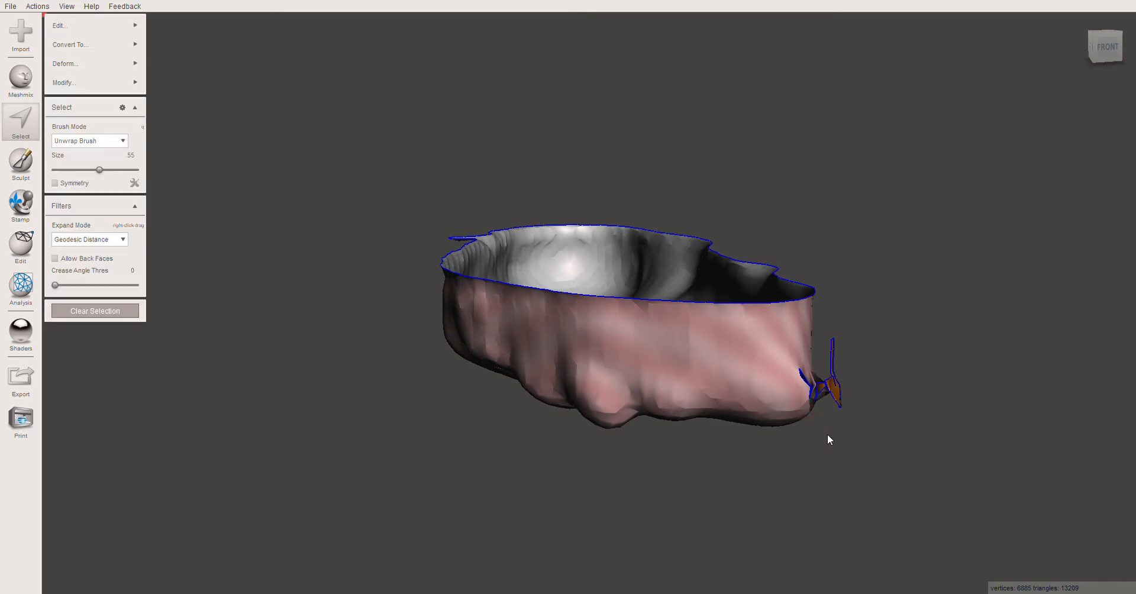
key("Delete")
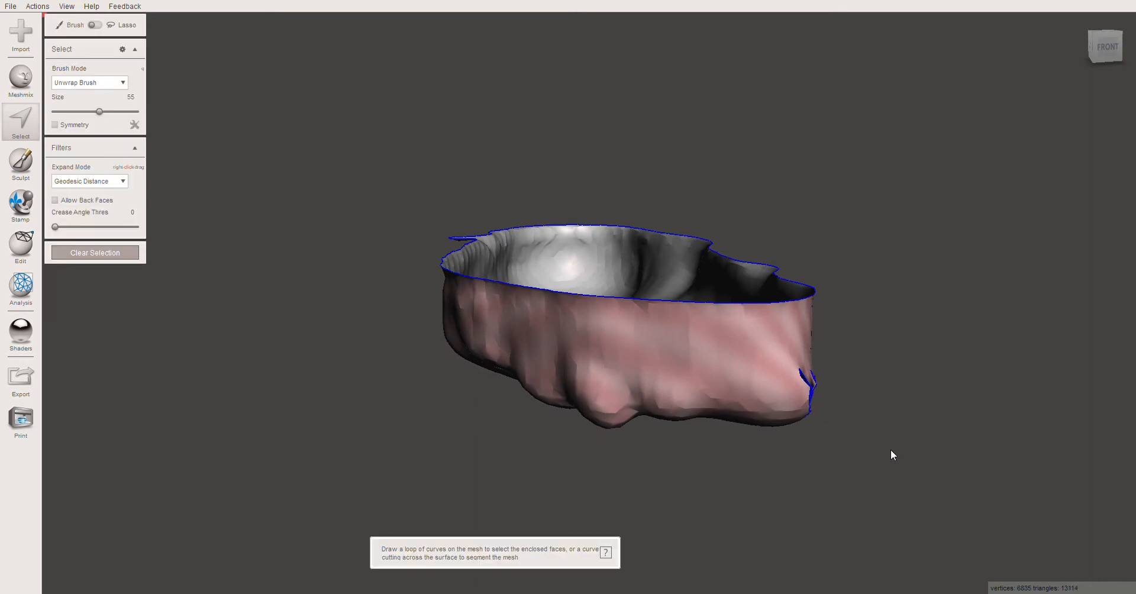
Lasso and delete the small tab protruding from the impression's rim near the heel.
right_click_drag(890, 452, 964, 549)
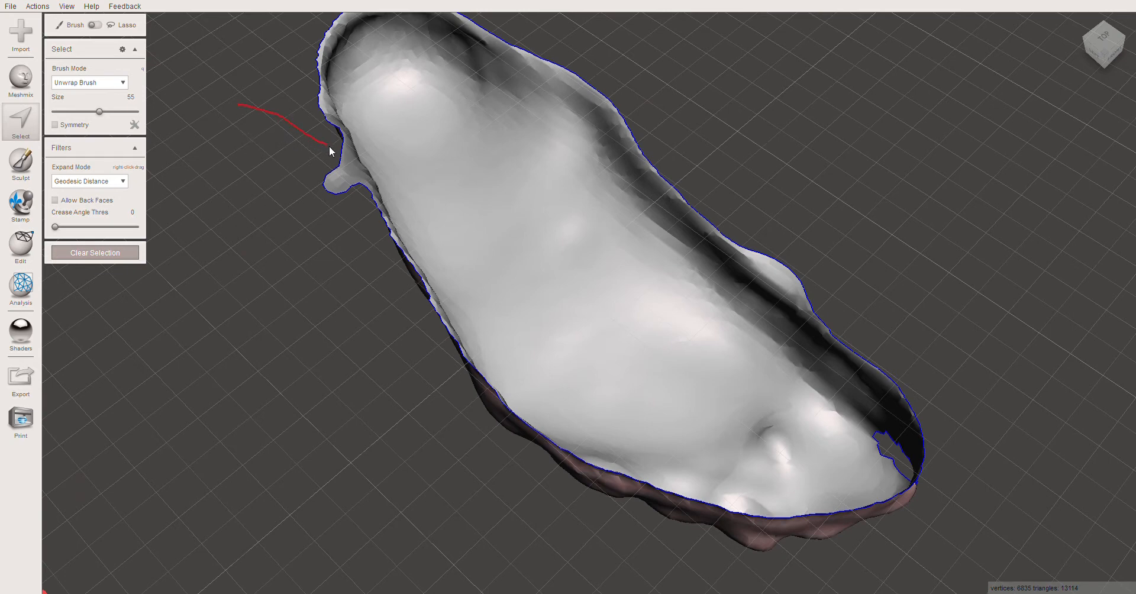
left_click_drag(366, 230, 365, 239)
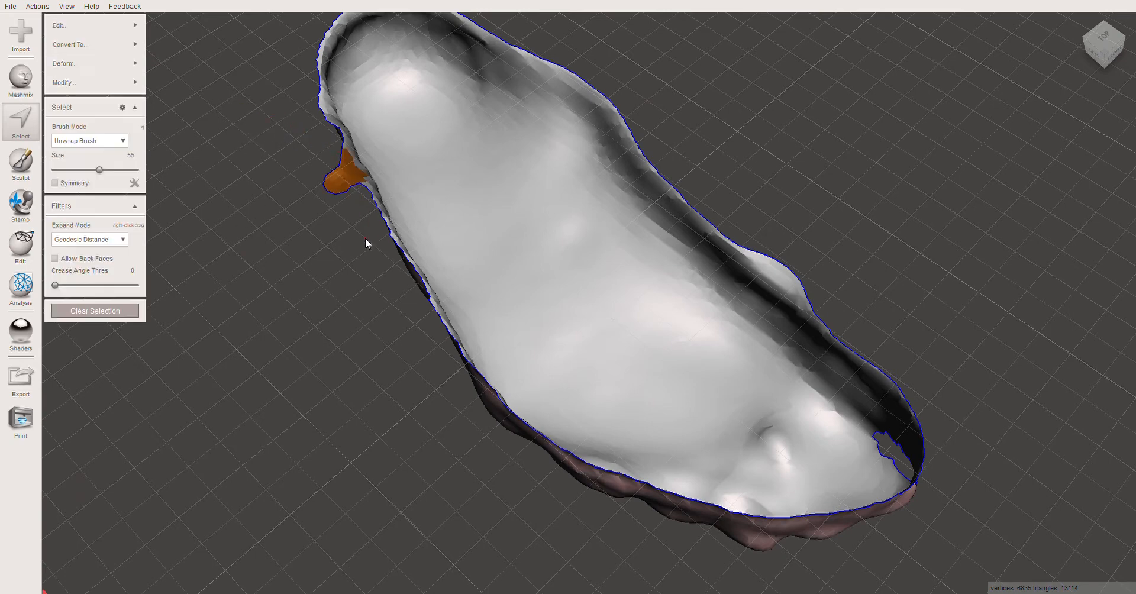
key("Delete")
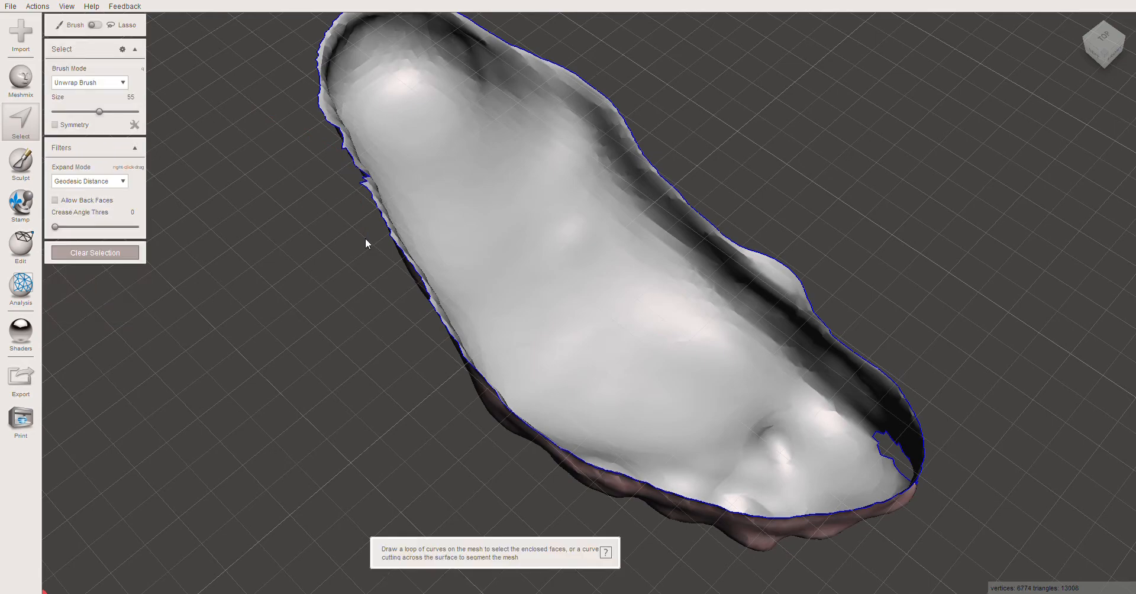
Leave selection mode and examine the hole beside the big toe from outside and inside the impression.
right_click_drag(839, 257, 865, 398)
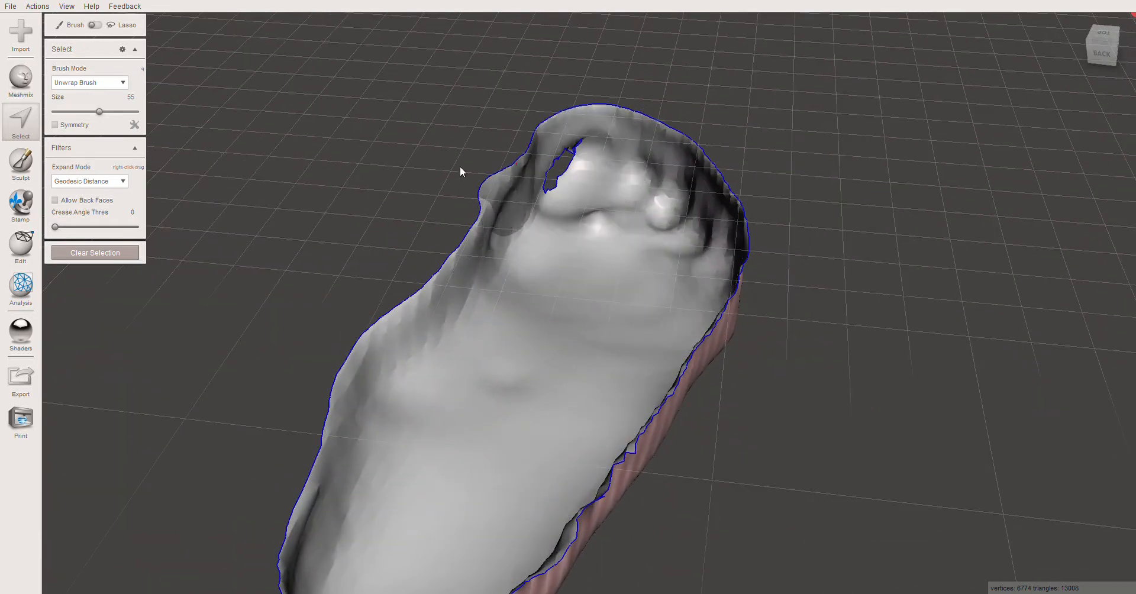
right_click_drag(461, 168, 643, 393)
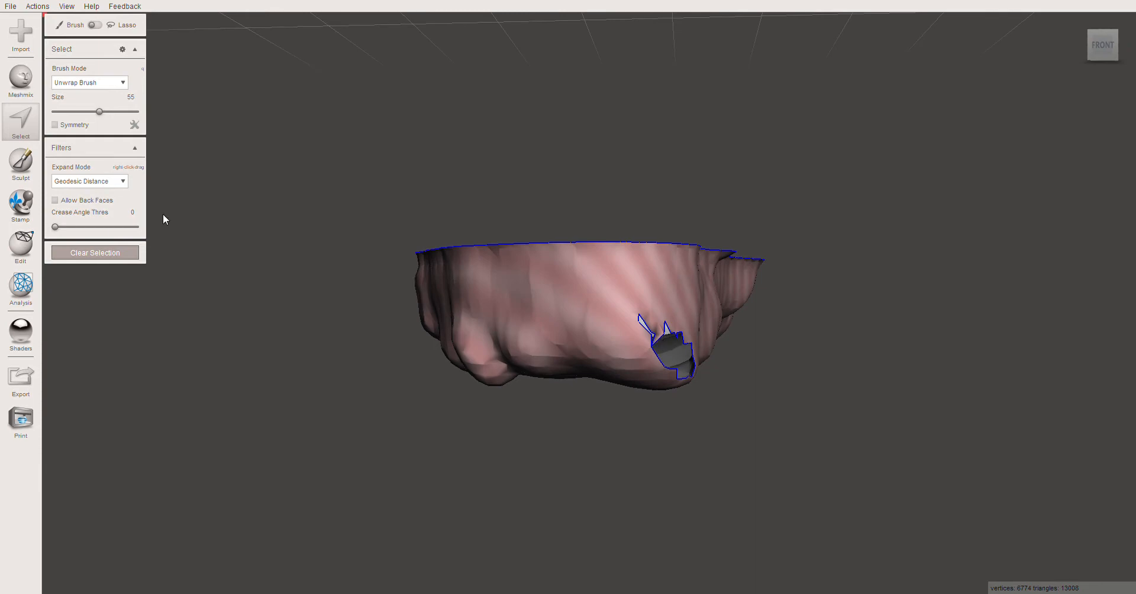
left_click(132, 253)
right_click_drag(355, 461, 663, 475)
scroll(533, 414, "up", 5)
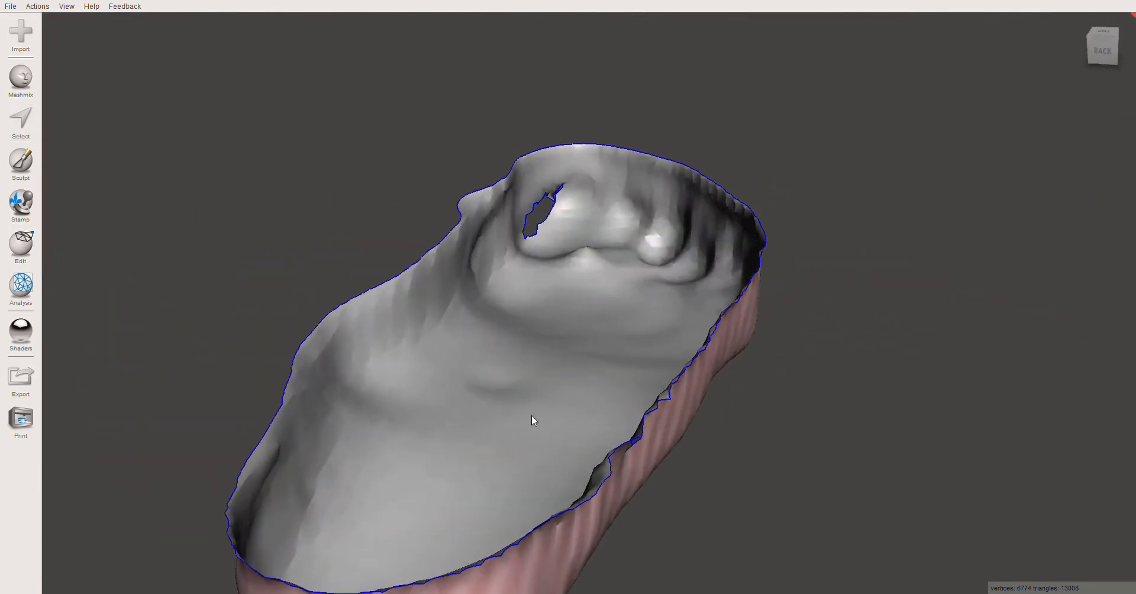
scroll(502, 391, "up", 4)
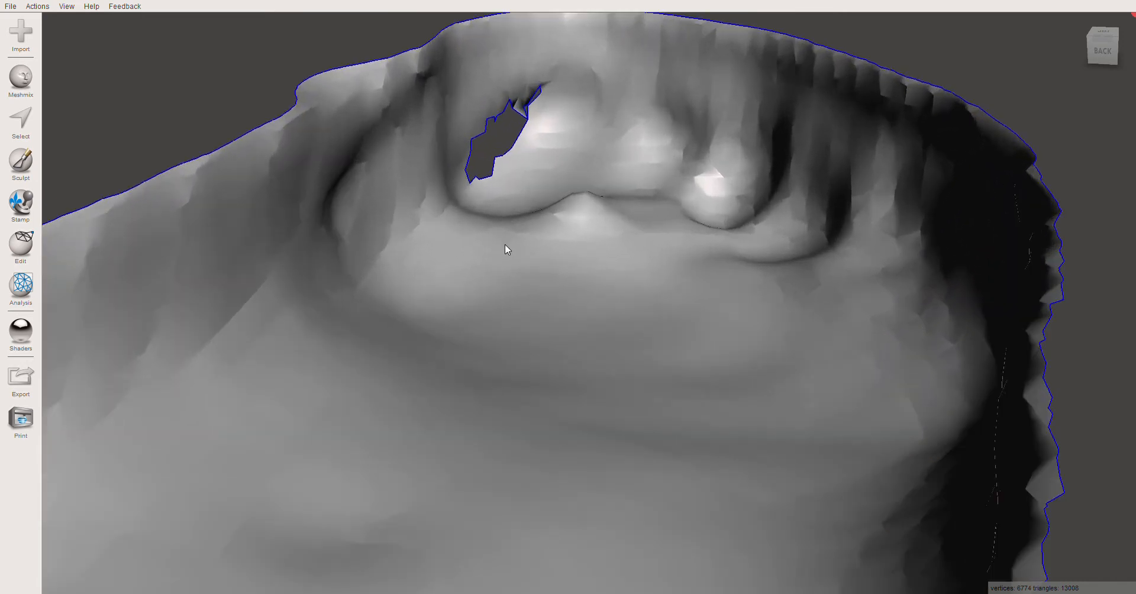
middle_click_drag(505, 244, 504, 319)
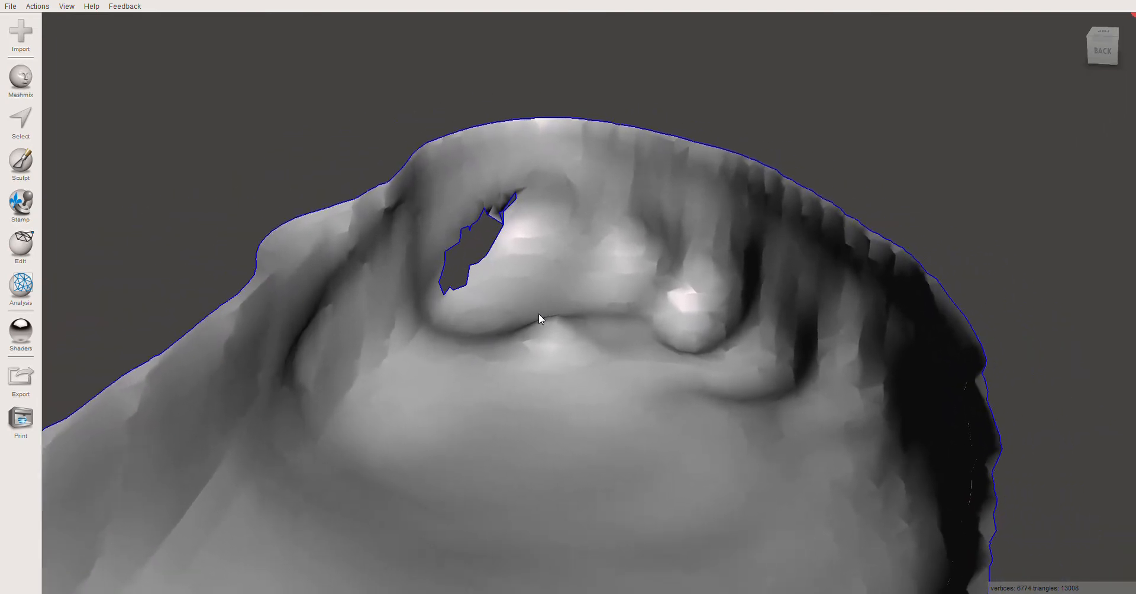
mouse_move(540, 317)
right_mouse_down()
mouse_move(495, 317)
mouse_move(495, 277)
mouse_move(545, 283)
mouse_move(550, 312)
mouse_move(496, 315)
mouse_move(519, 255)
mouse_move(574, 299)
mouse_move(520, 332)
mouse_move(520, 320)
right_mouse_up()
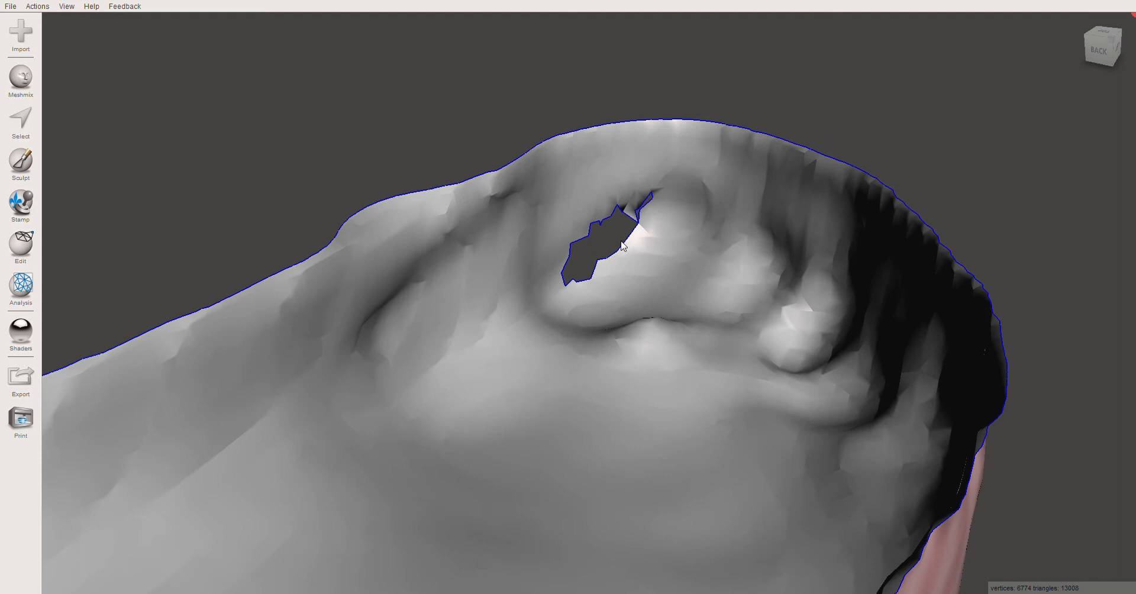
Activate mesh selection and reduce the Unwrap Brush size to 21.
left_click(16, 127)
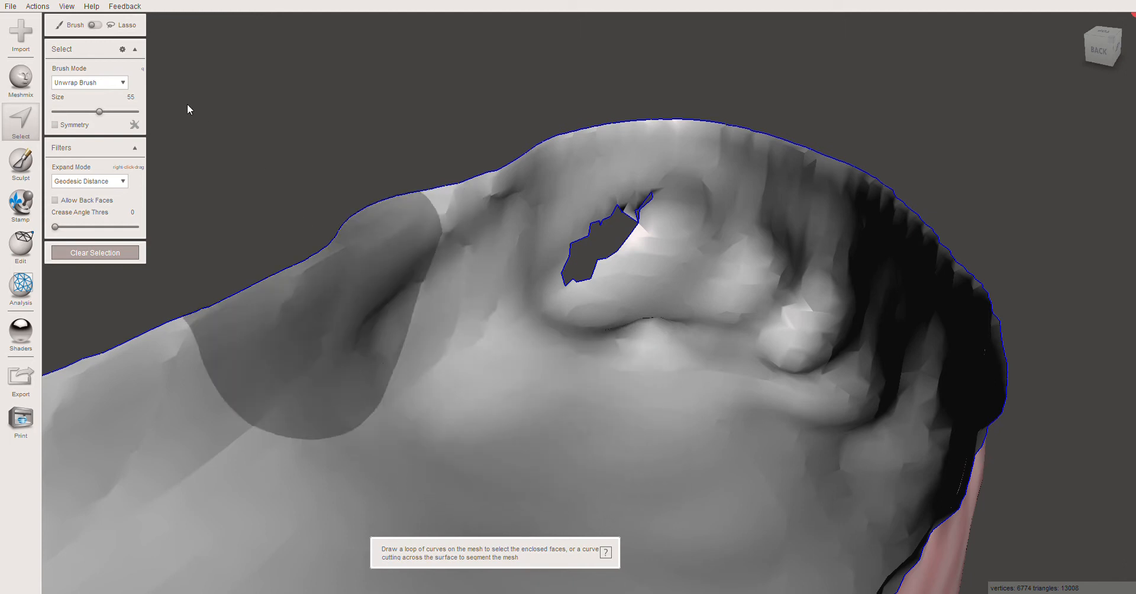
left_click_drag(100, 113, 73, 112)
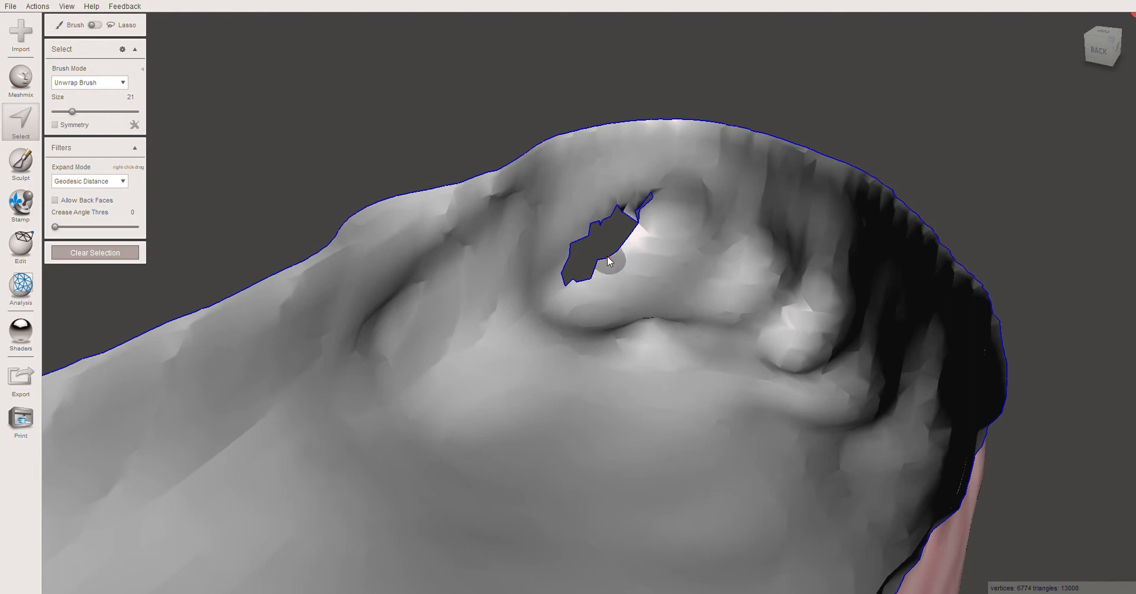
left_click_drag(813, 49, 571, 253)
left_click(1101, 55)
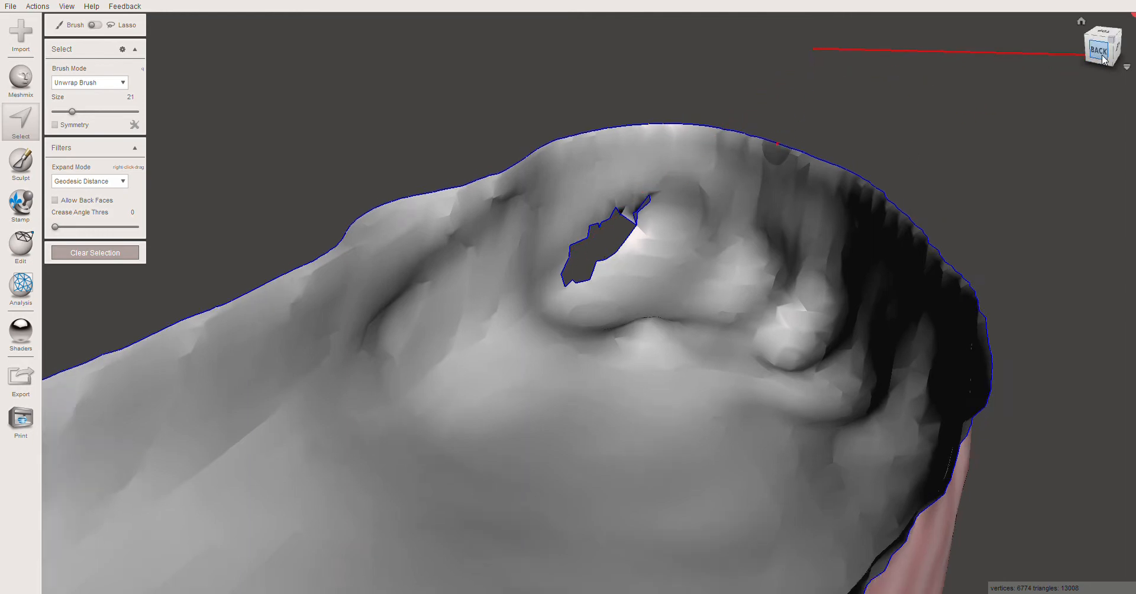
left_click(1108, 47)
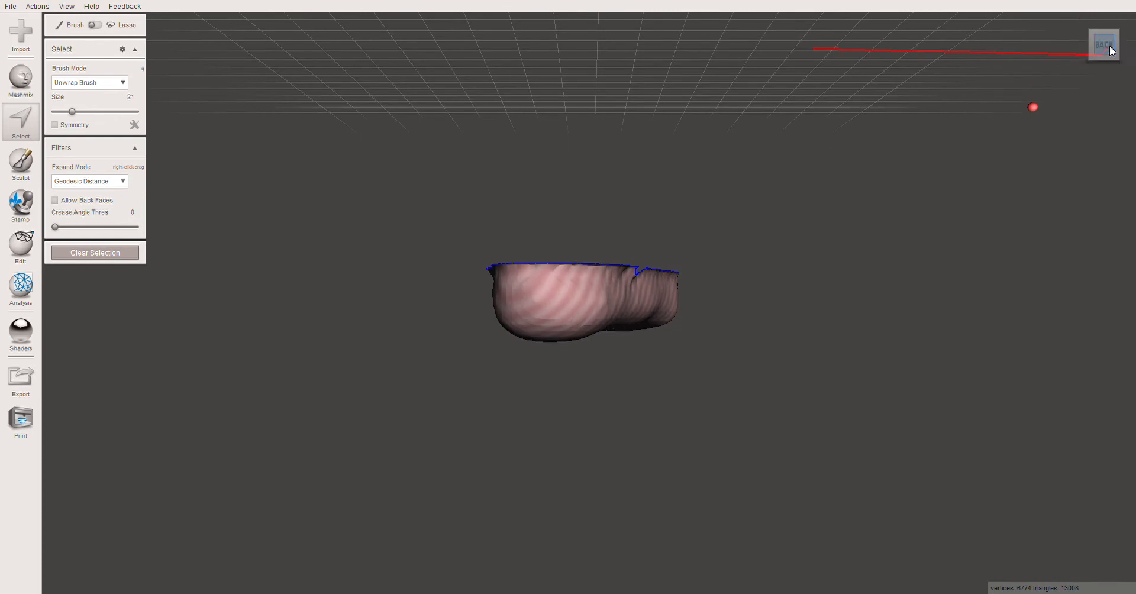
left_click(119, 253)
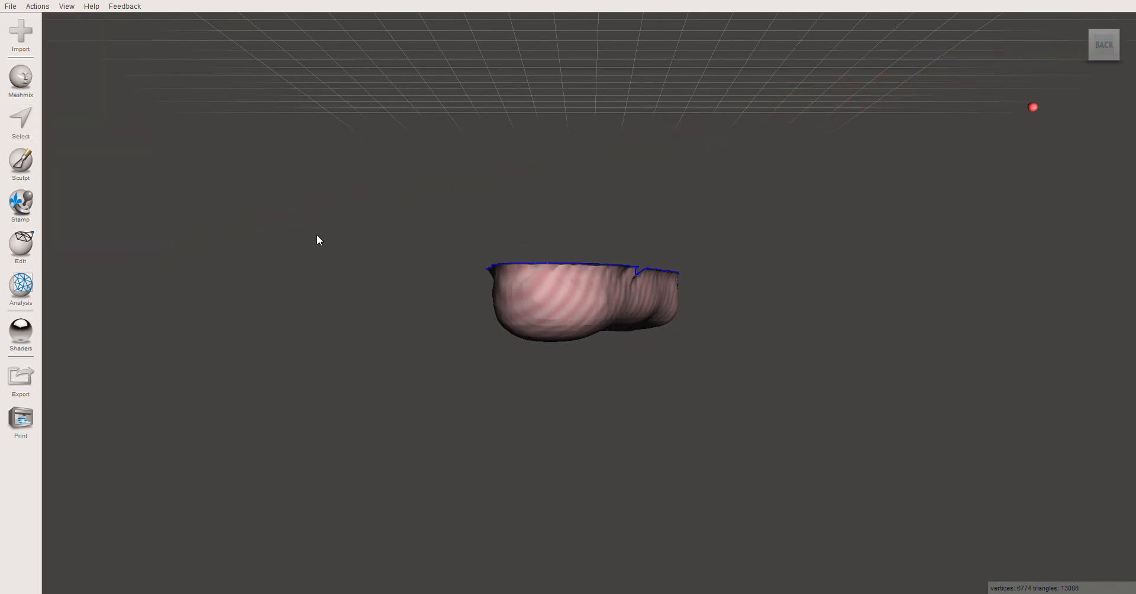
Activate mesh selection and examine the hole beside the big toe up close from inside the impression.
left_click(20, 122)
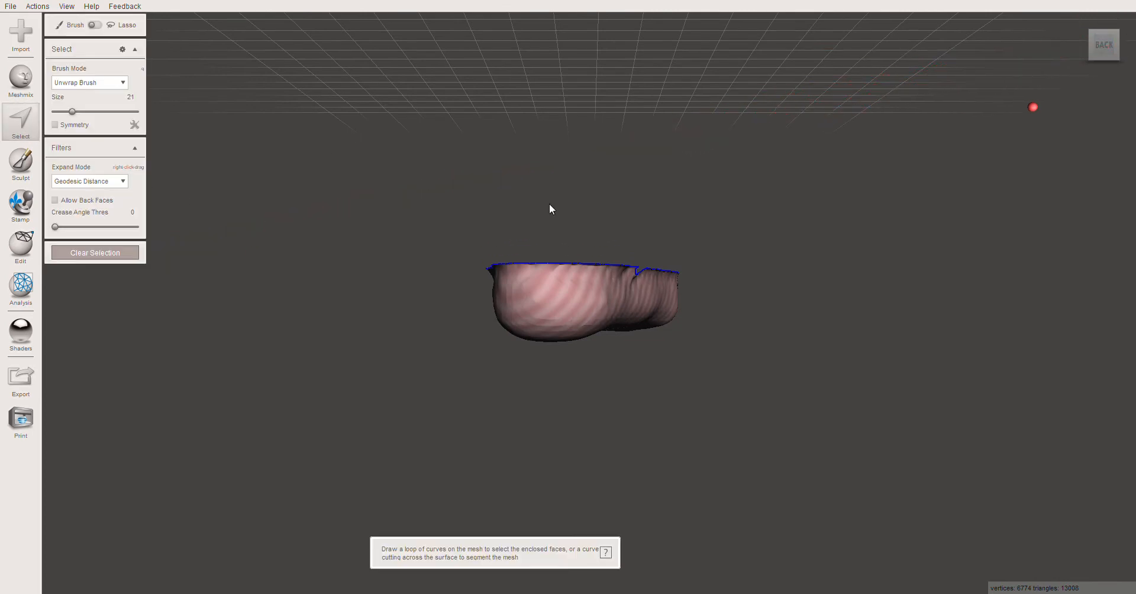
scroll(704, 339, "up", 1)
scroll(704, 335, "up", 6)
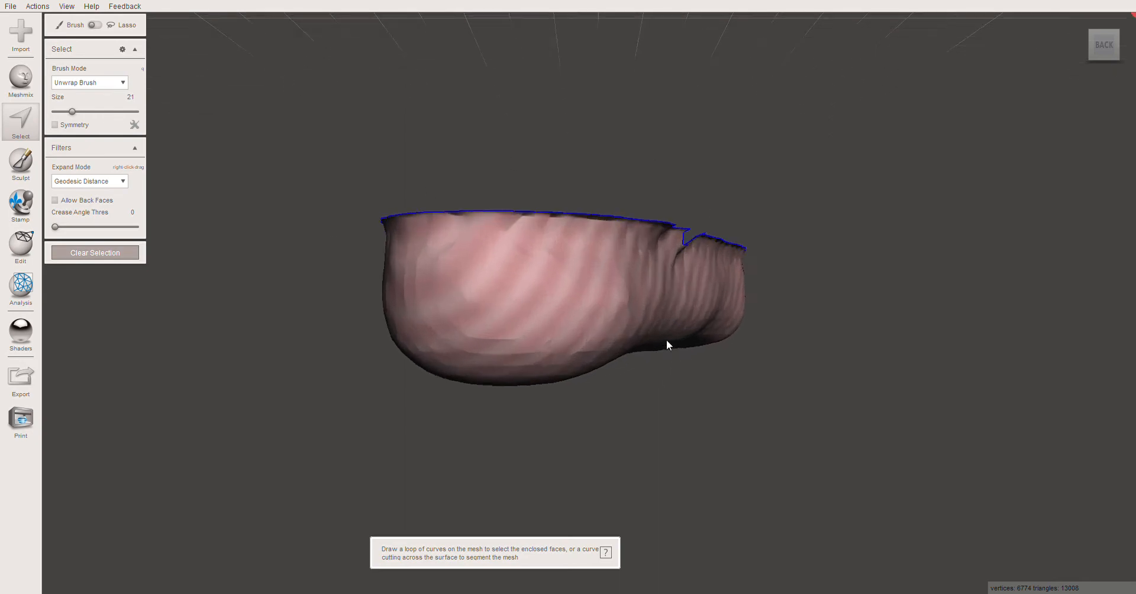
right_click_drag(662, 340, 704, 124)
scroll(481, 307, "up", 5)
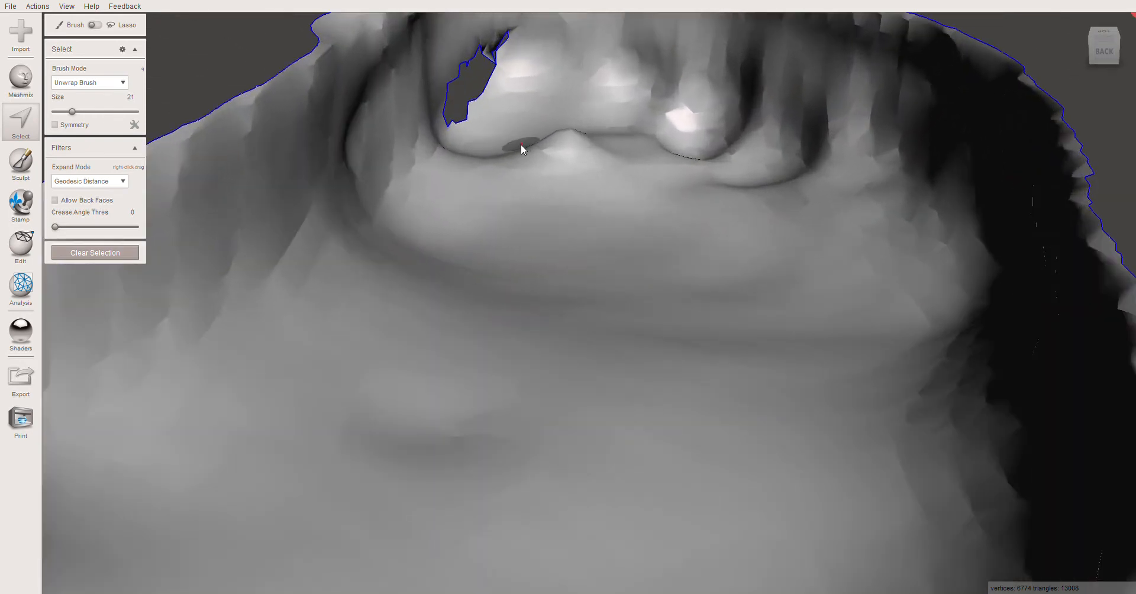
right_click_drag(521, 144, 531, 155)
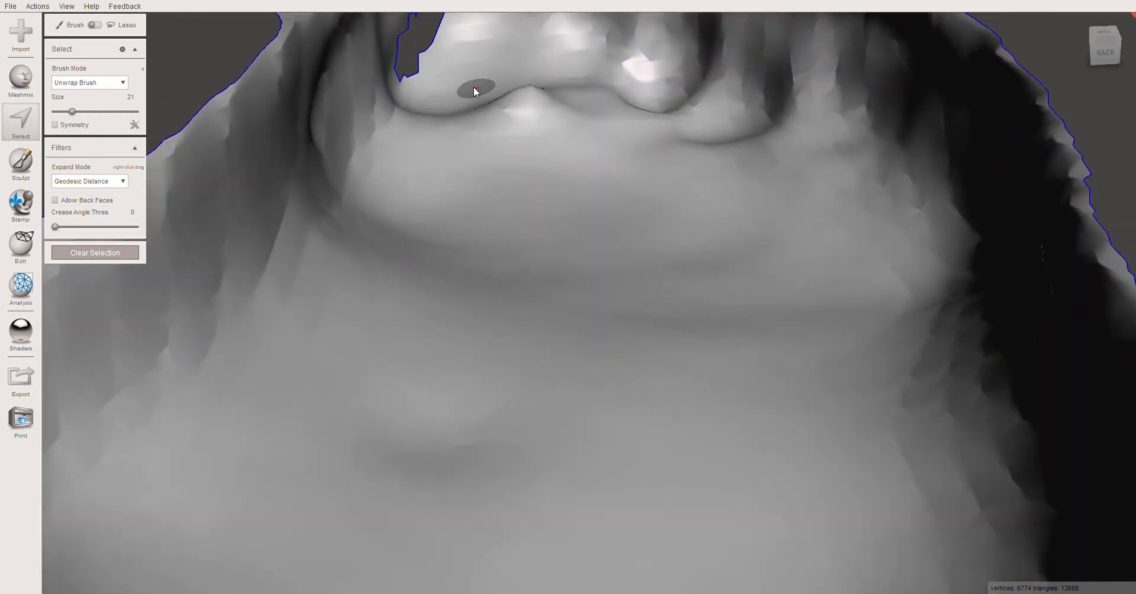
right_click_drag(474, 87, 463, 240)
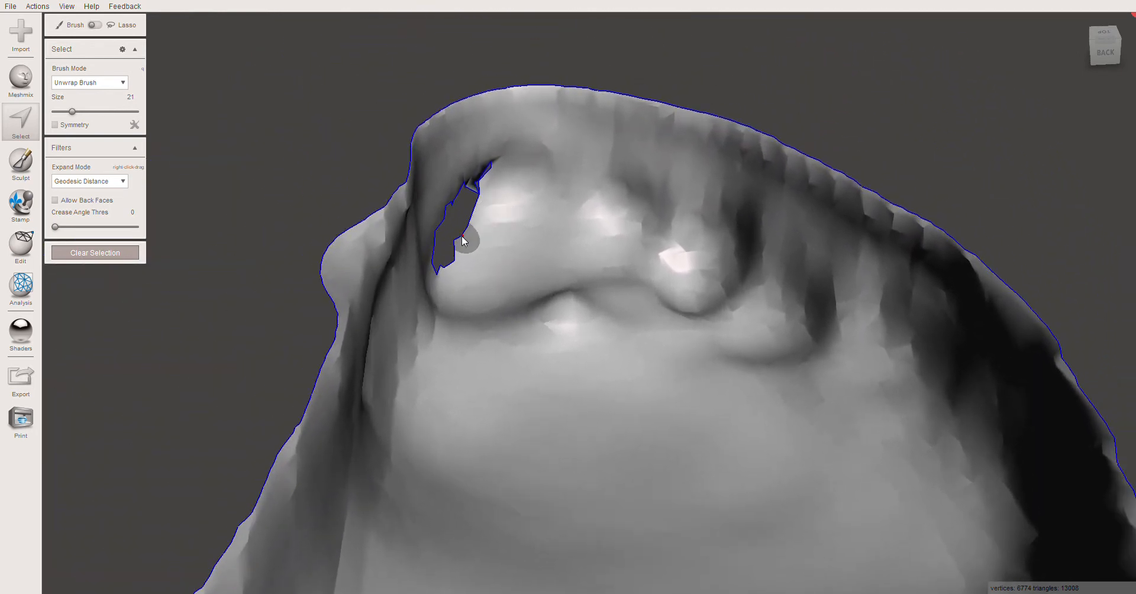
left_click(462, 236)
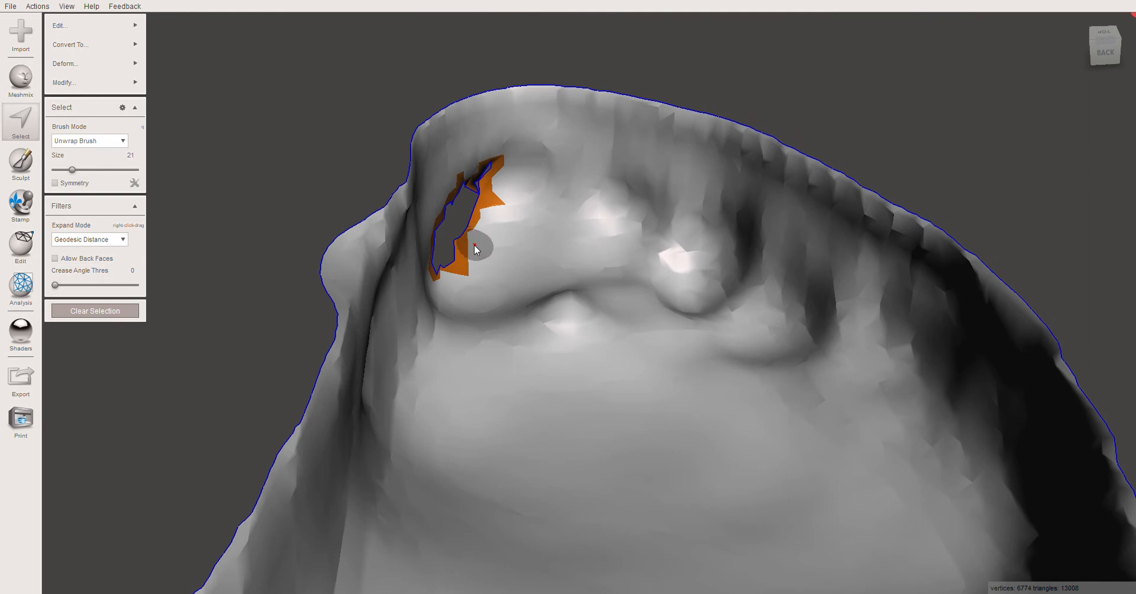
double_click(524, 256)
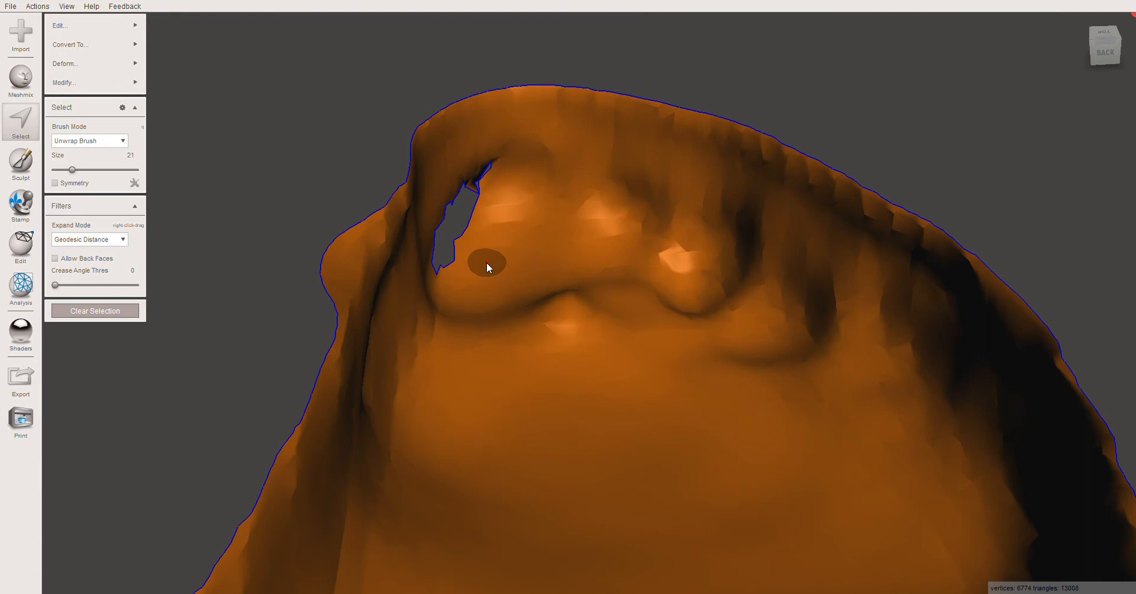
left_click(135, 312)
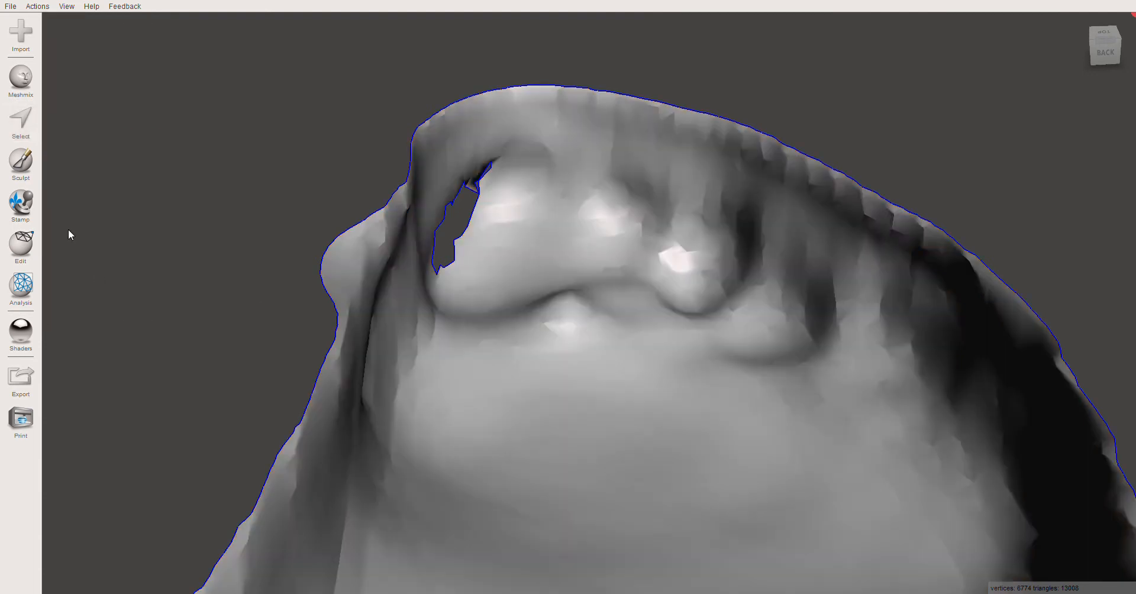
Select the faces bordering the hole beside the big toe, close it with a Smooth MVC Erase & Fill, and clear the selection.
left_click(19, 125)
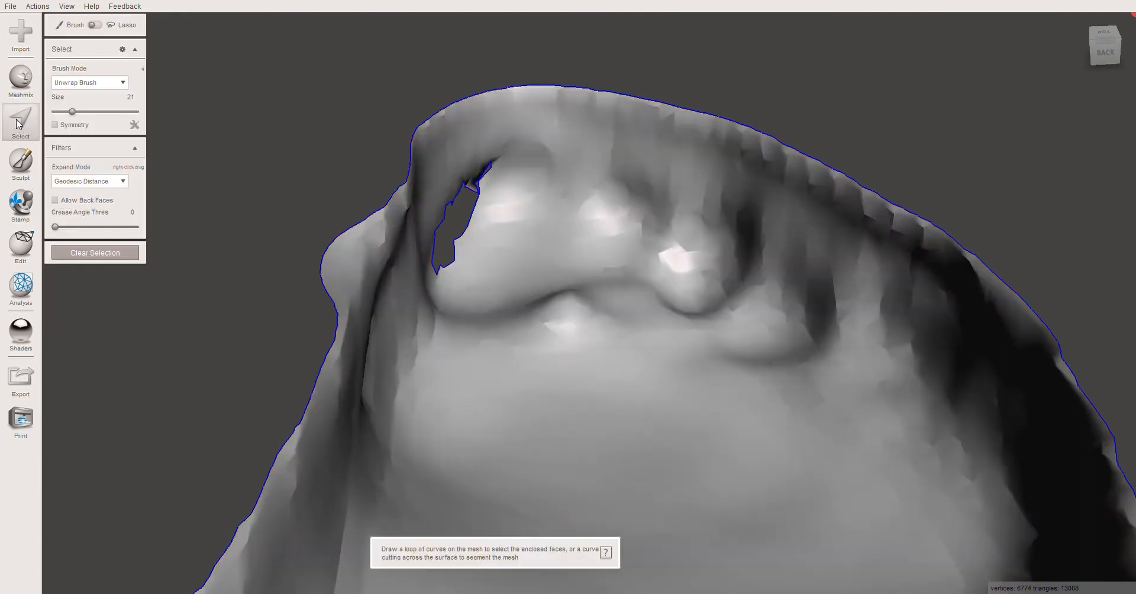
left_click(460, 243)
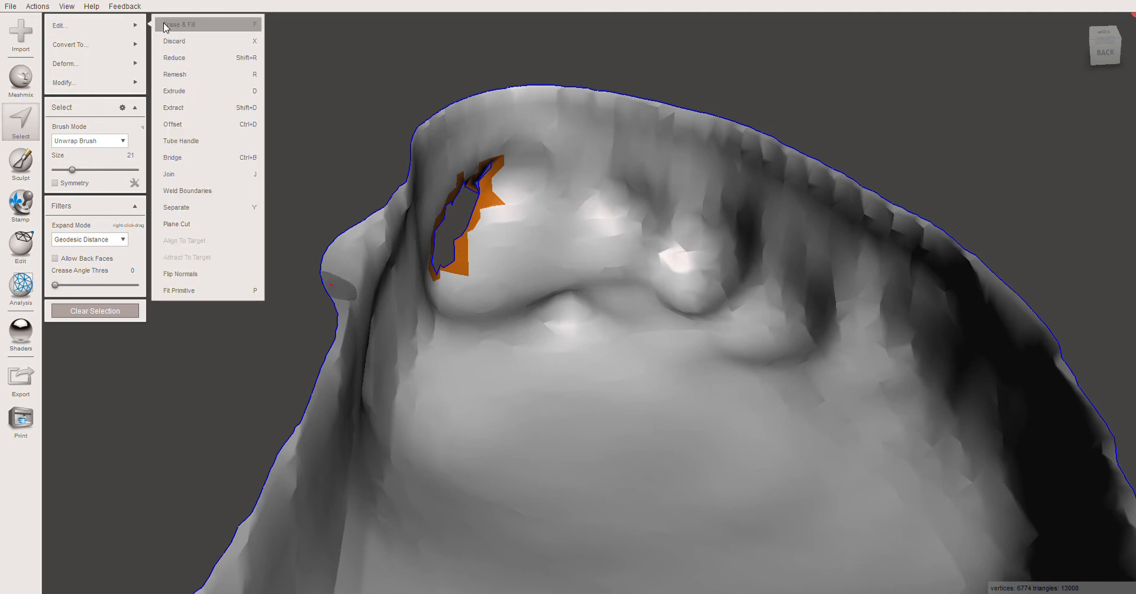
left_click(173, 27)
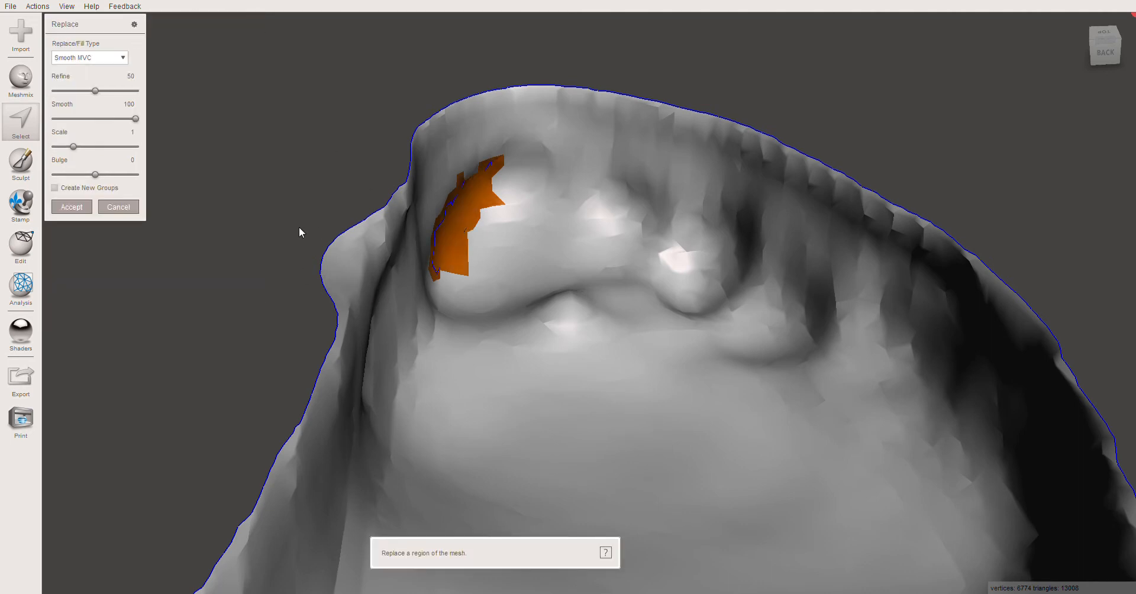
left_click(76, 207)
left_click(95, 311)
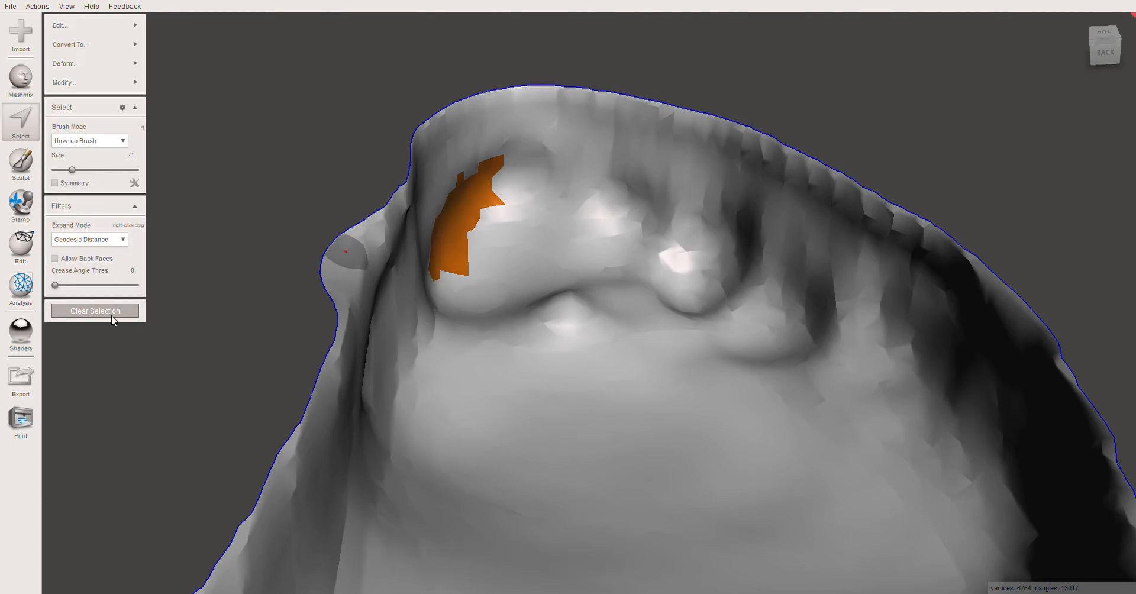
Examine the whole impression from the side, from inside and from underneath.
scroll(228, 311, "down", 5)
mouse_move(227, 321)
right_mouse_down()
mouse_move(307, 325)
mouse_move(528, 267)
mouse_move(680, 246)
mouse_move(761, 381)
mouse_move(601, 393)
mouse_move(578, 294)
mouse_move(550, 318)
mouse_move(368, 357)
mouse_move(271, 289)
mouse_move(261, 325)
mouse_move(332, 348)
mouse_move(406, 324)
mouse_move(446, 292)
mouse_move(446, 382)
right_mouse_up()
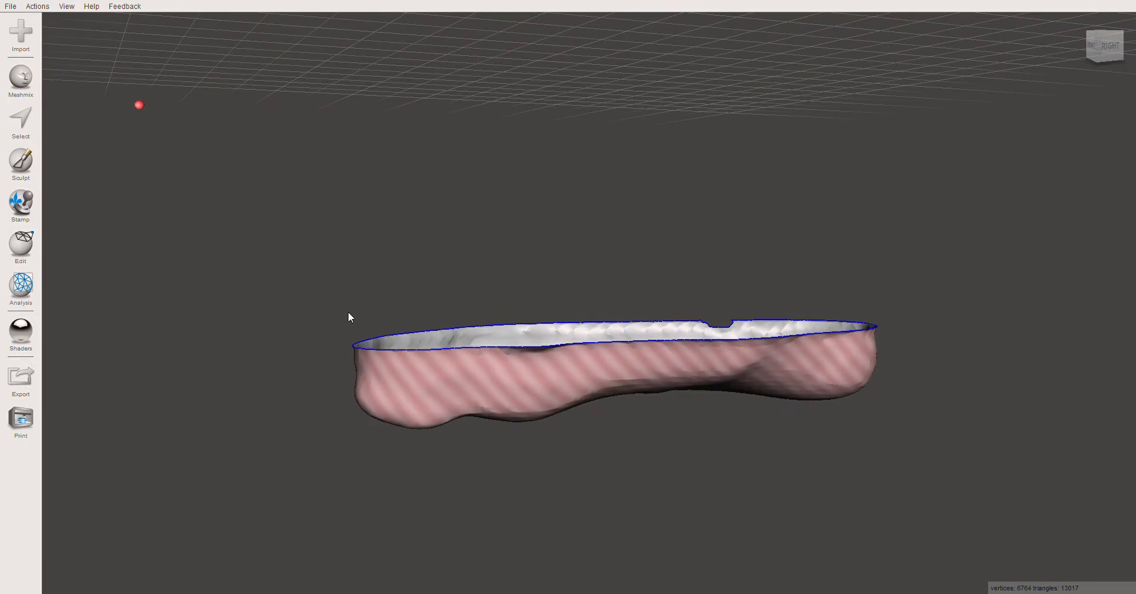
right_click_drag(486, 389, 571, 334)
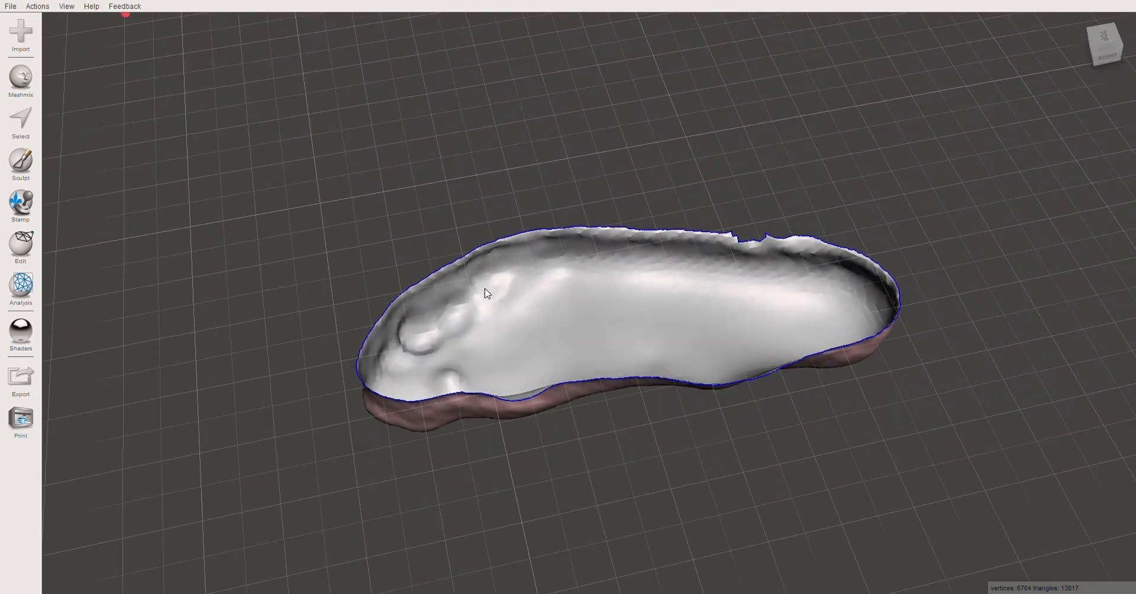
right_click_drag(633, 447, 580, 381)
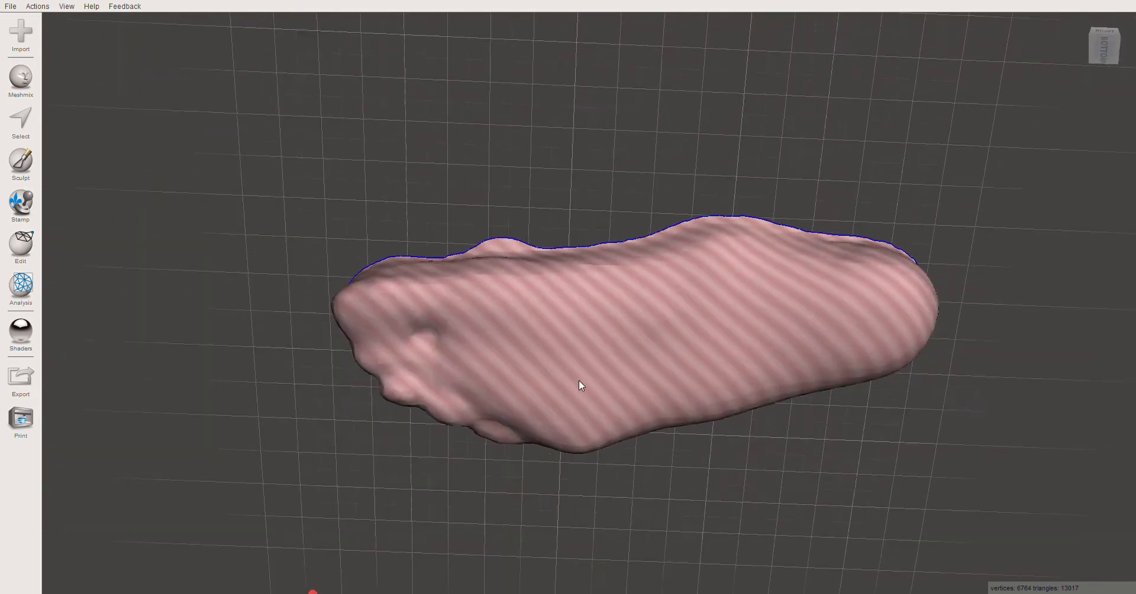
right_click_drag(555, 198, 611, 485)
key("s")
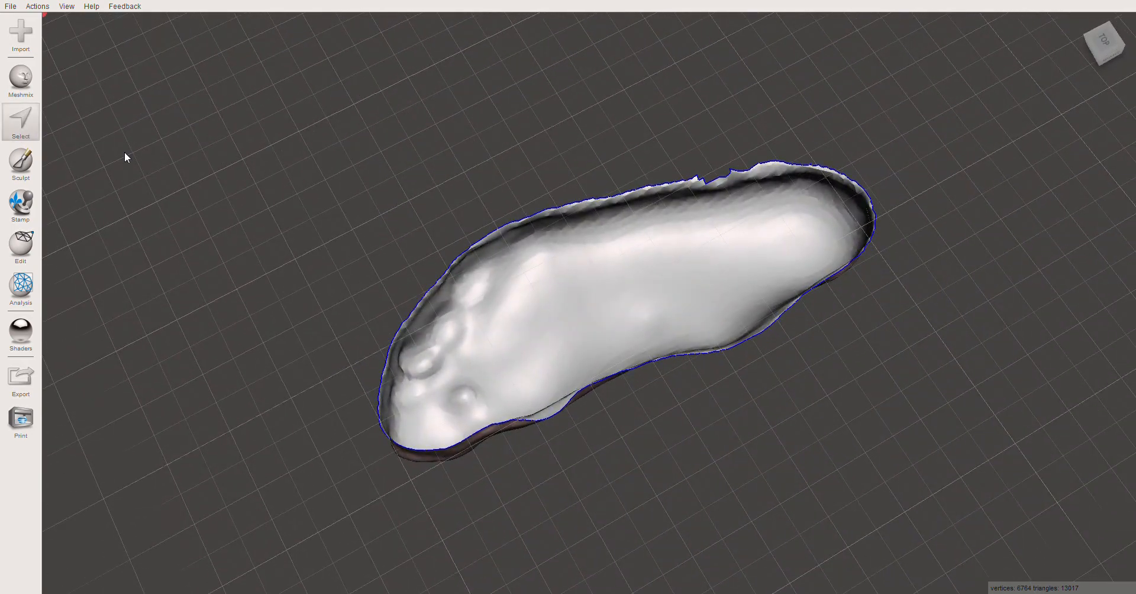
double_click(584, 301)
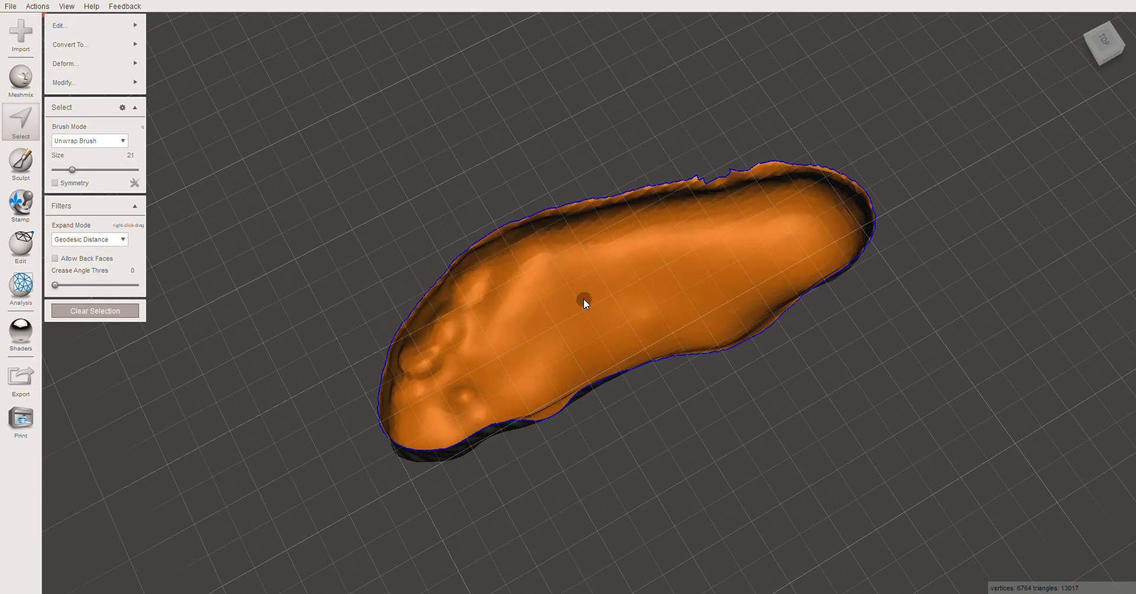
left_click(126, 310)
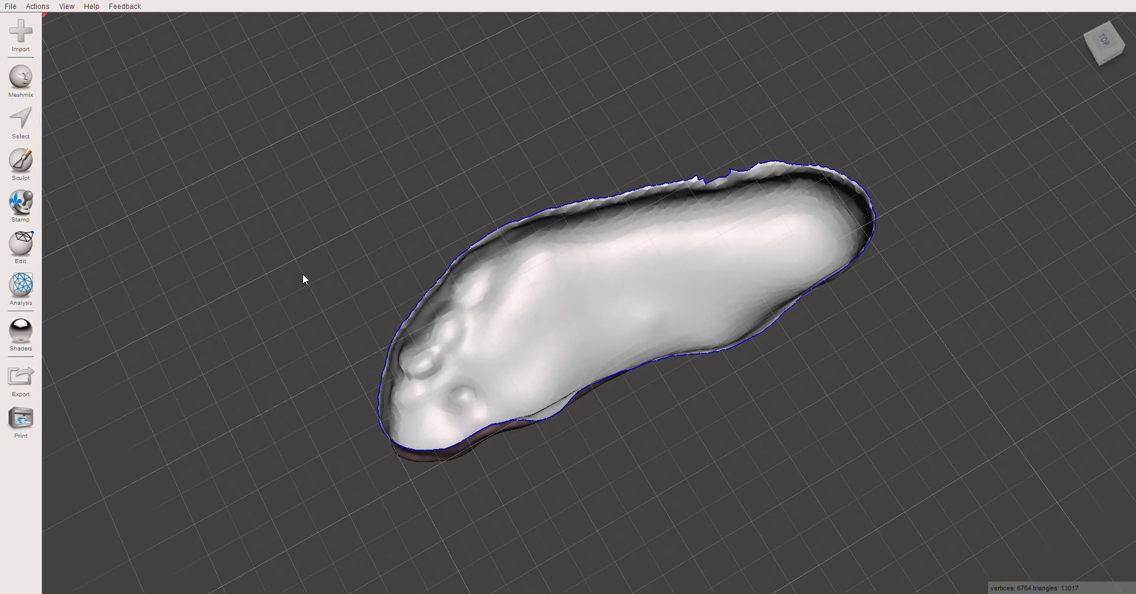
Select the entire foot impression mesh and flip its normals.
key("ctrl+a")
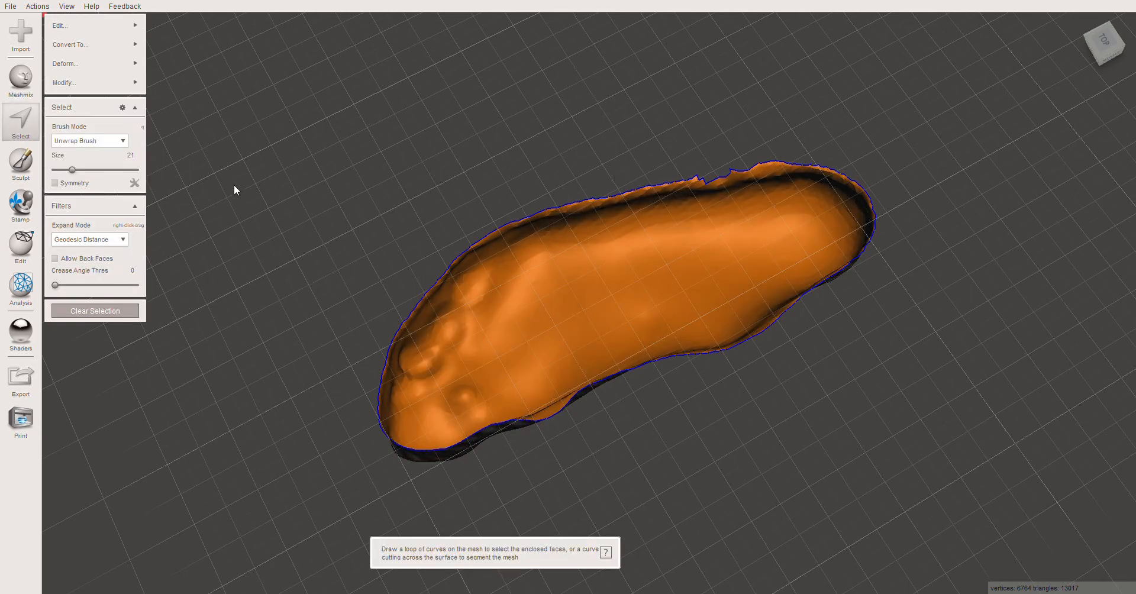
mouse_move(107, 24)
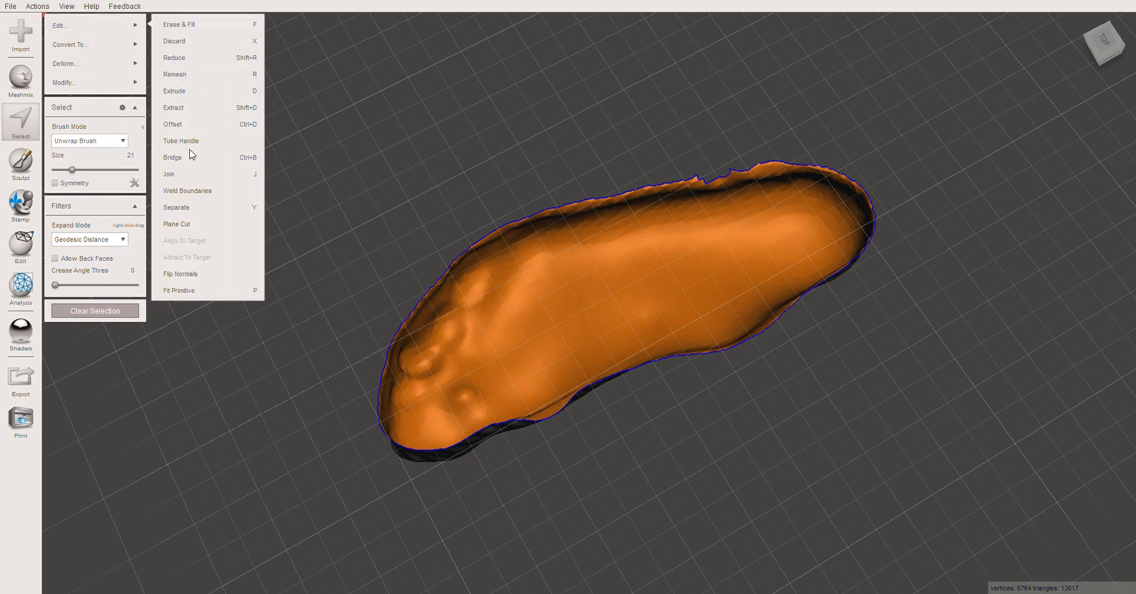
left_click(191, 142)
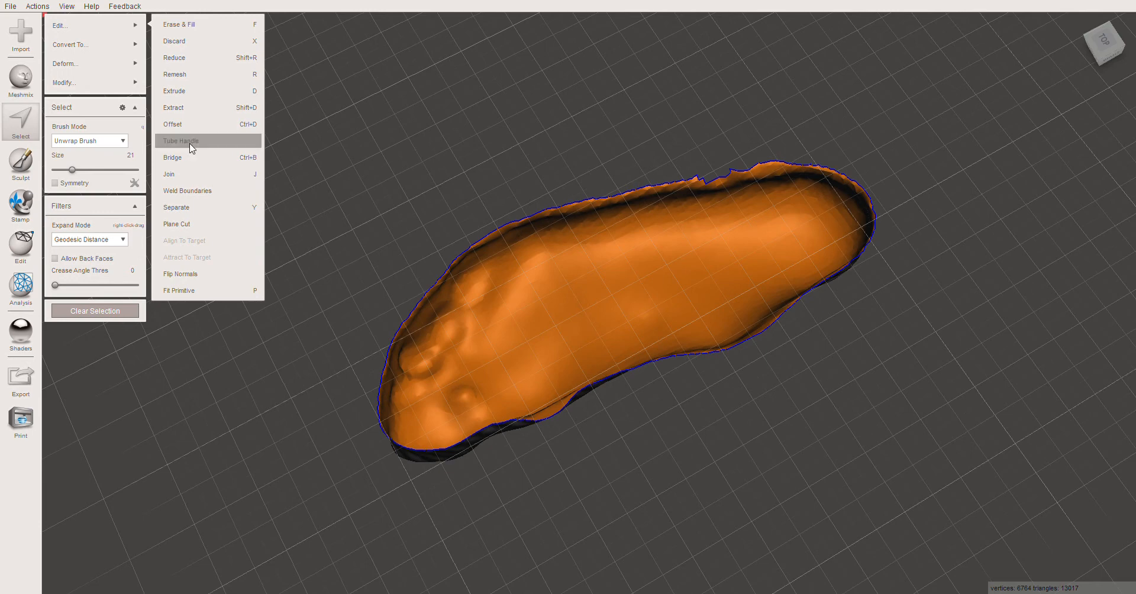
left_click(206, 273)
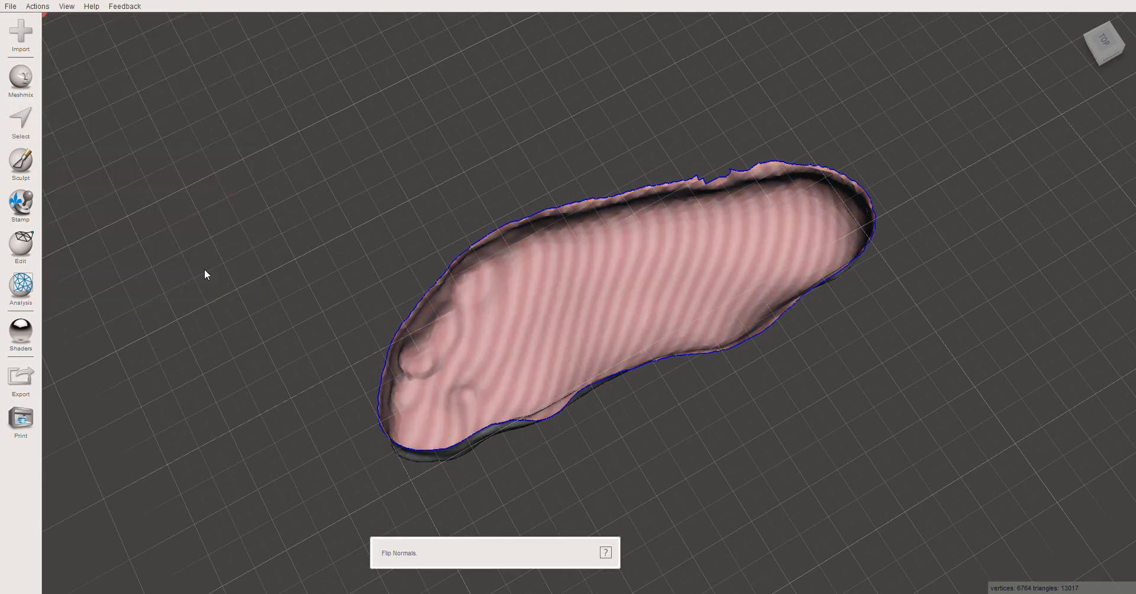
Close the impression's open top with the Inspector using Flat Fill, check the cap from the heel side, and finish the repair.
right_click_drag(302, 409, 609, 354)
right_click_drag(681, 278, 578, 299)
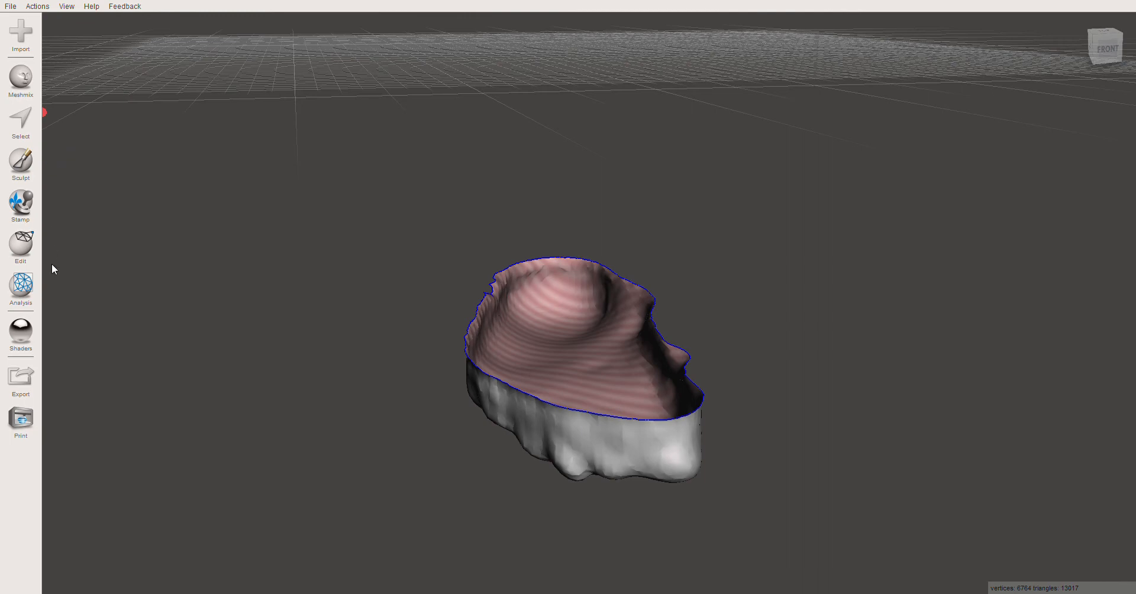
left_click(22, 288)
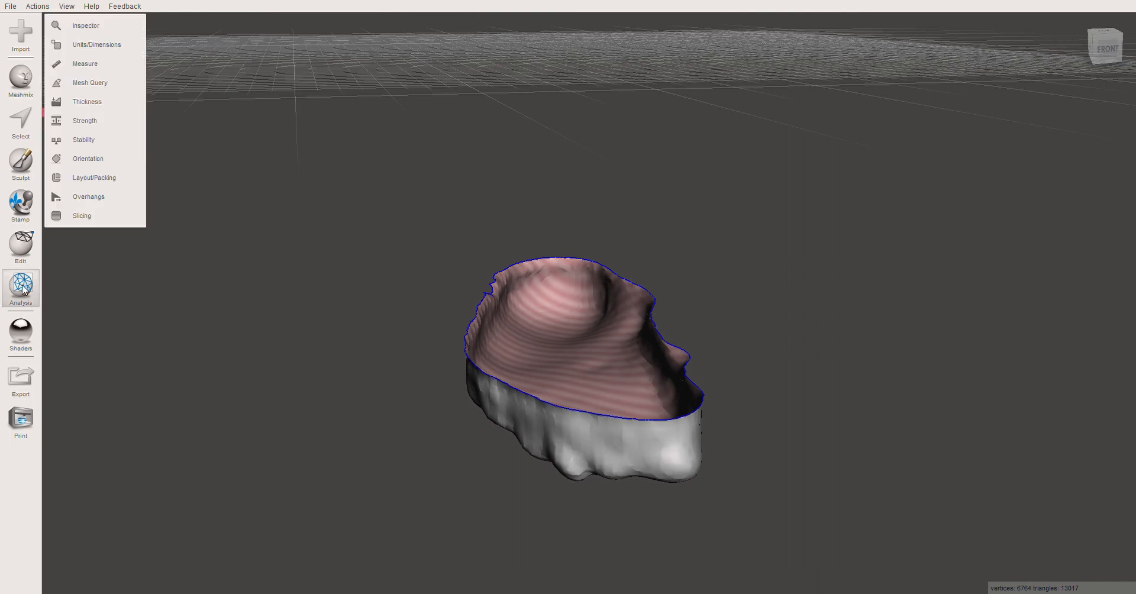
left_click(82, 27)
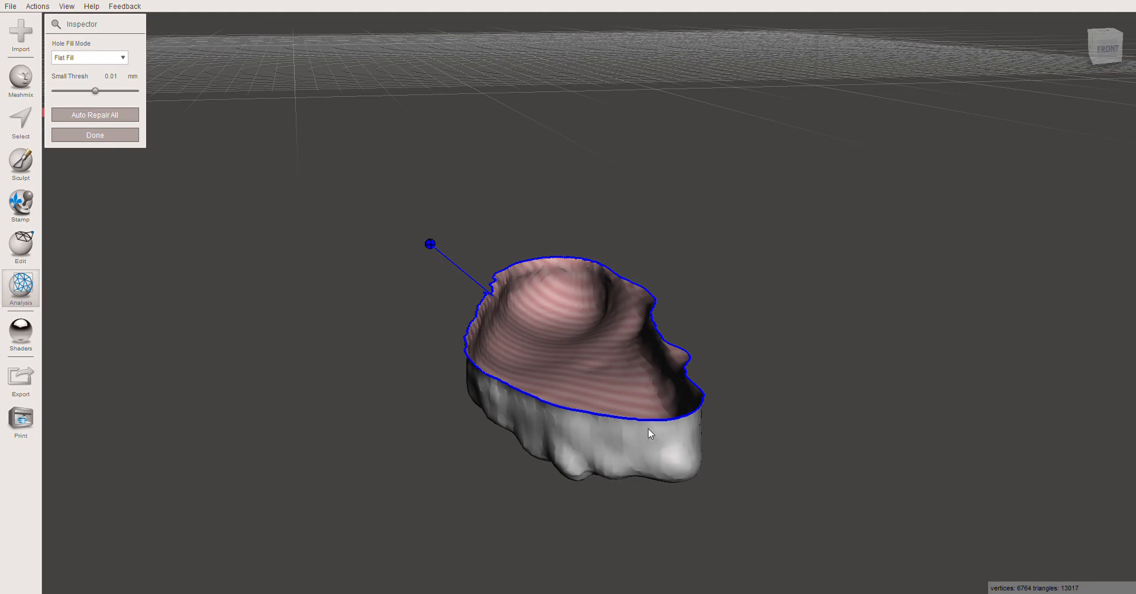
right_click_drag(364, 406, 208, 200)
left_click(95, 135)
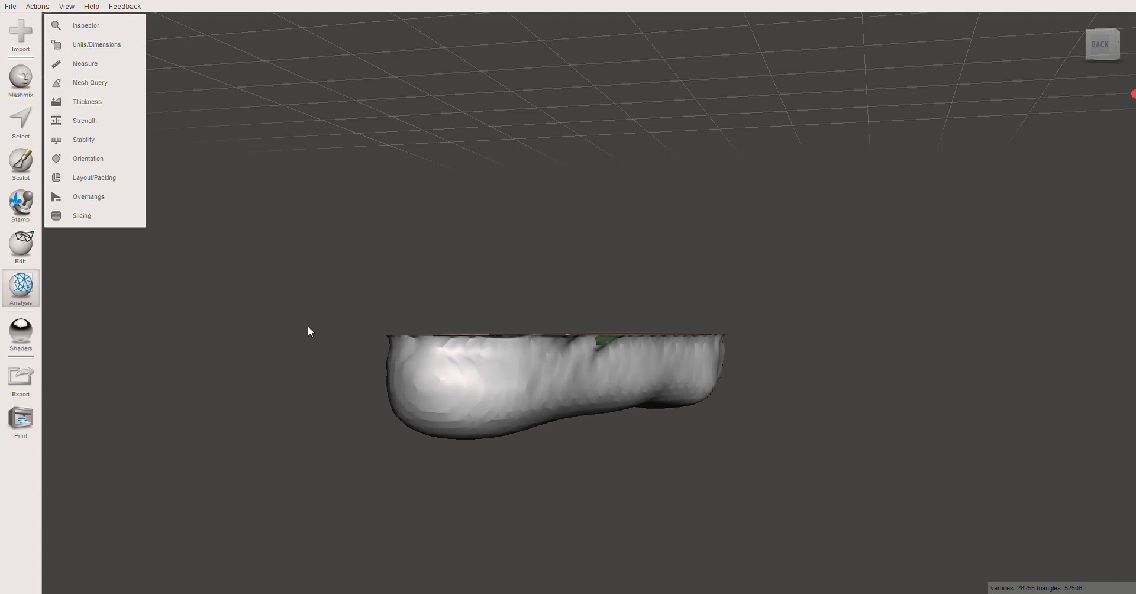
Choose the RobustSmooth sculpting brush and set its strength to 47 and size to 36.
left_click(15, 164)
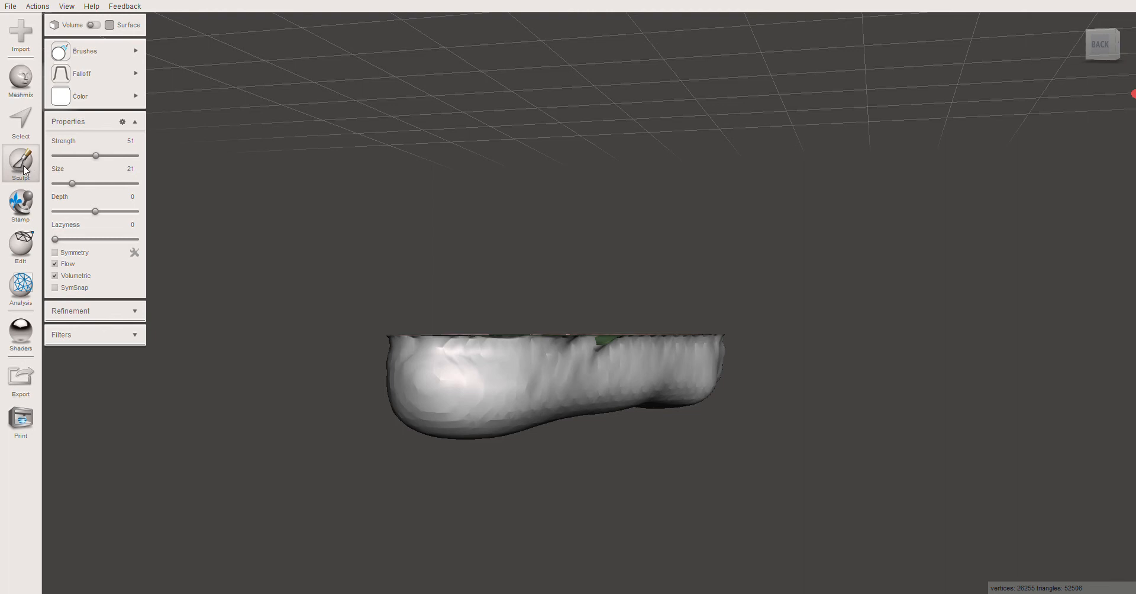
mouse_move(86, 51)
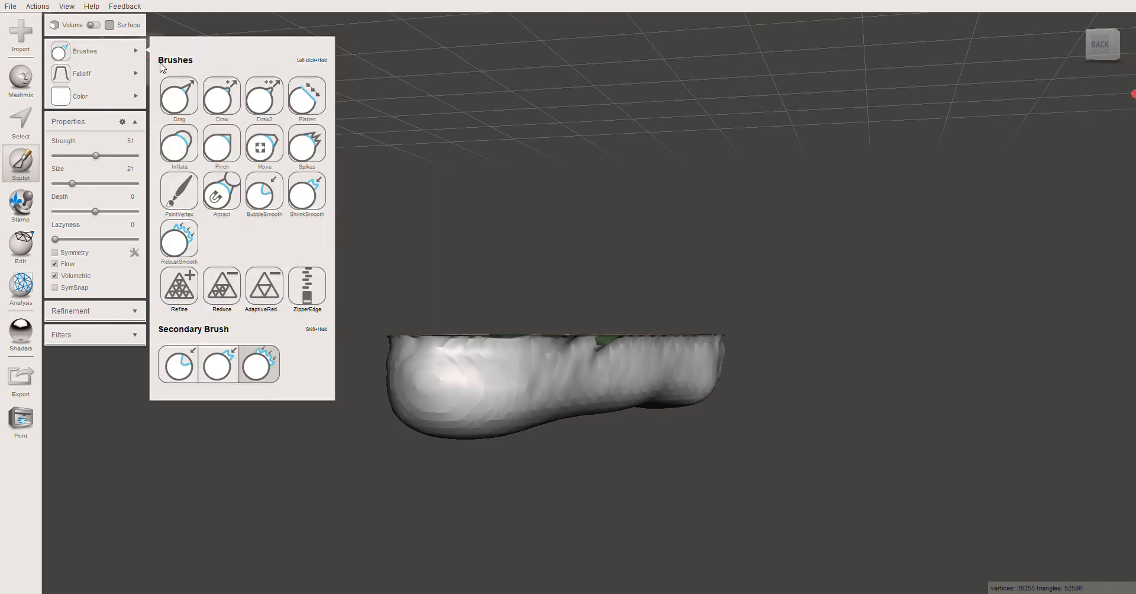
left_click(187, 243)
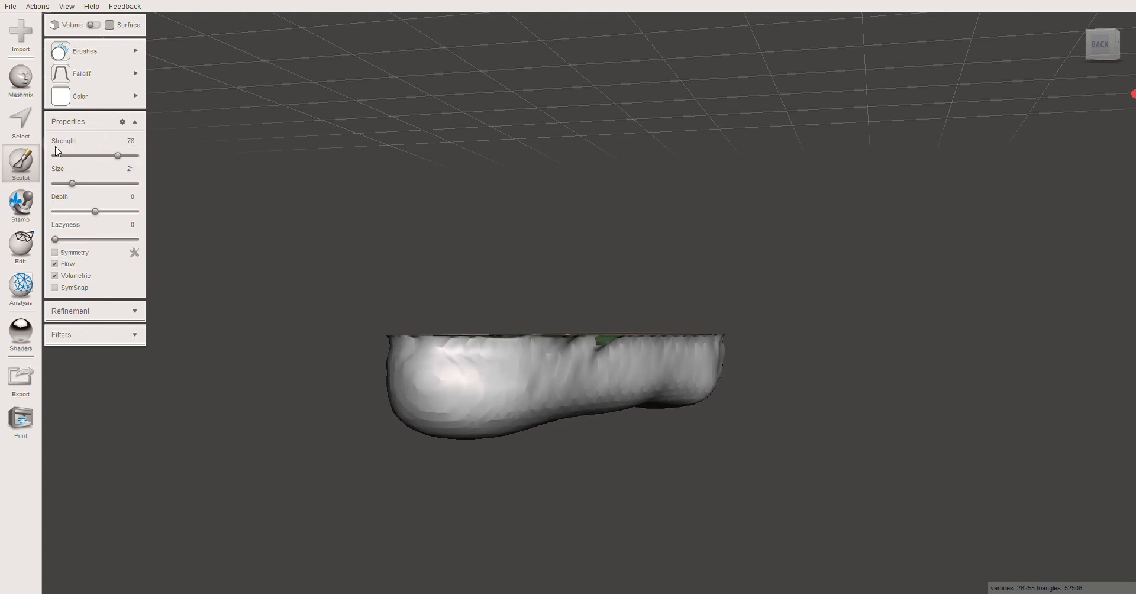
left_click_drag(118, 155, 93, 155)
left_click_drag(75, 184, 83, 184)
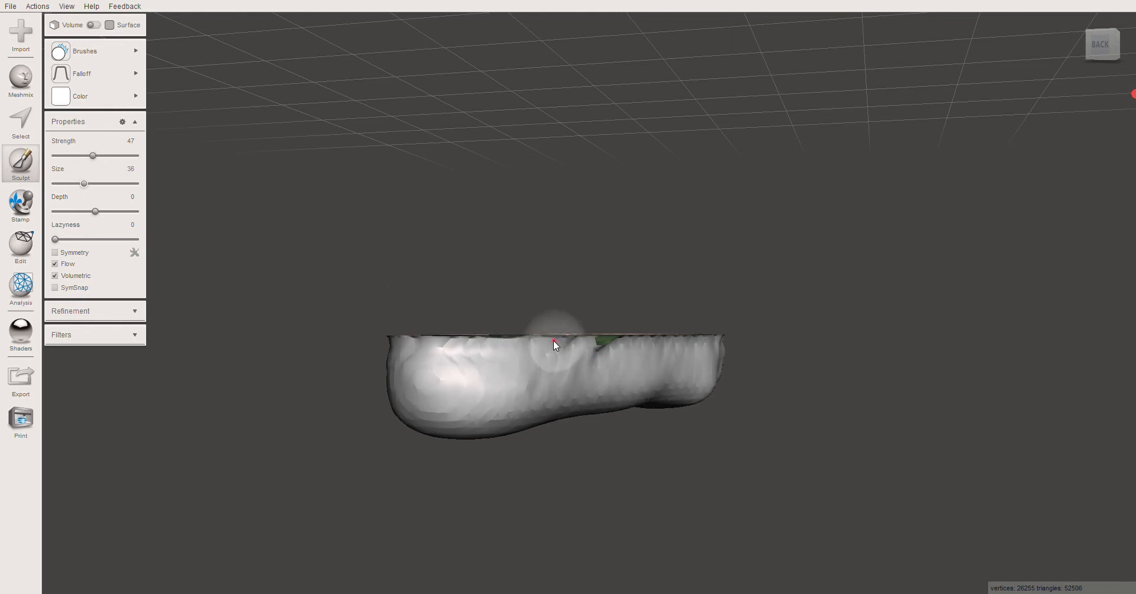
Smooth the rim between the flat cap and the foot wall around the heel and along the foot's right side.
mouse_move(541, 340)
left_mouse_down()
mouse_move(470, 335)
mouse_move(495, 335)
left_mouse_up()
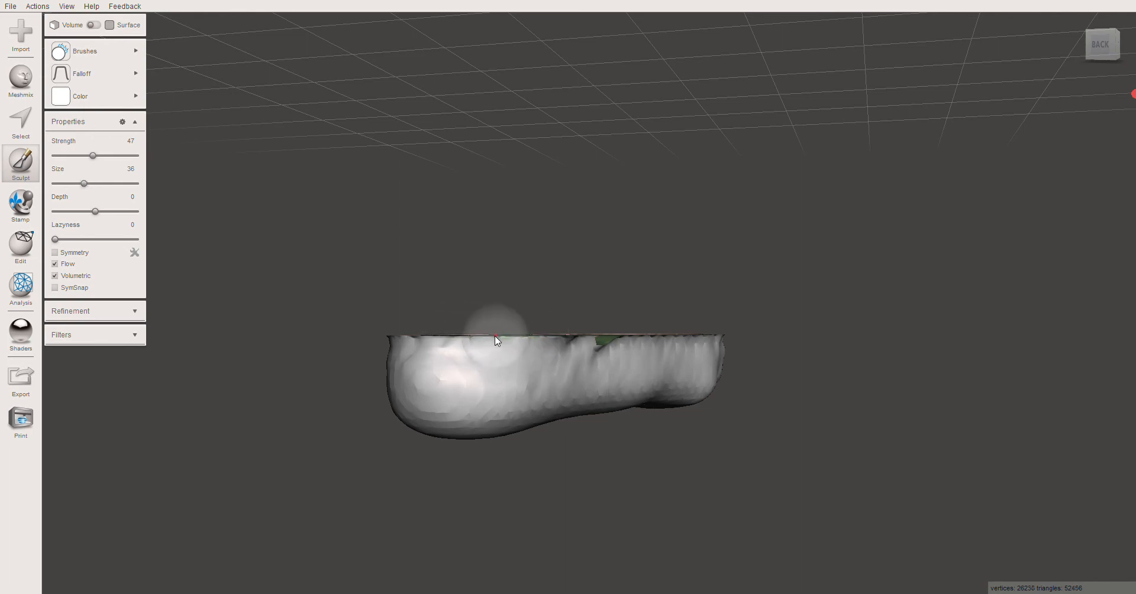
right_click_drag(300, 285, 381, 299)
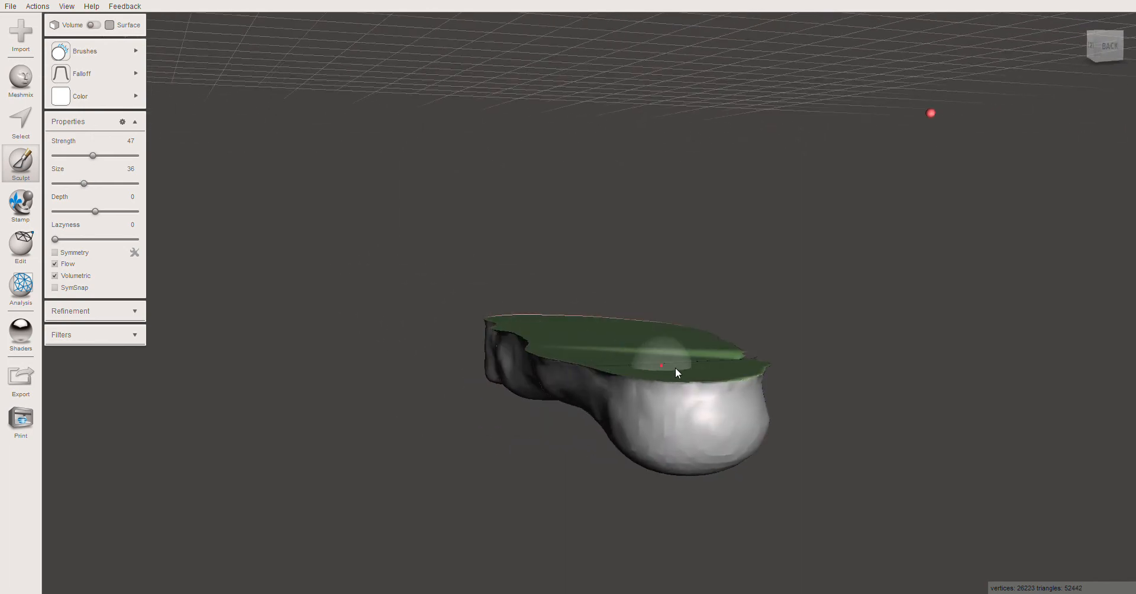
mouse_move(573, 399)
right_mouse_down()
mouse_move(598, 421)
mouse_move(663, 414)
right_mouse_up()
left_click_drag(800, 354, 683, 350)
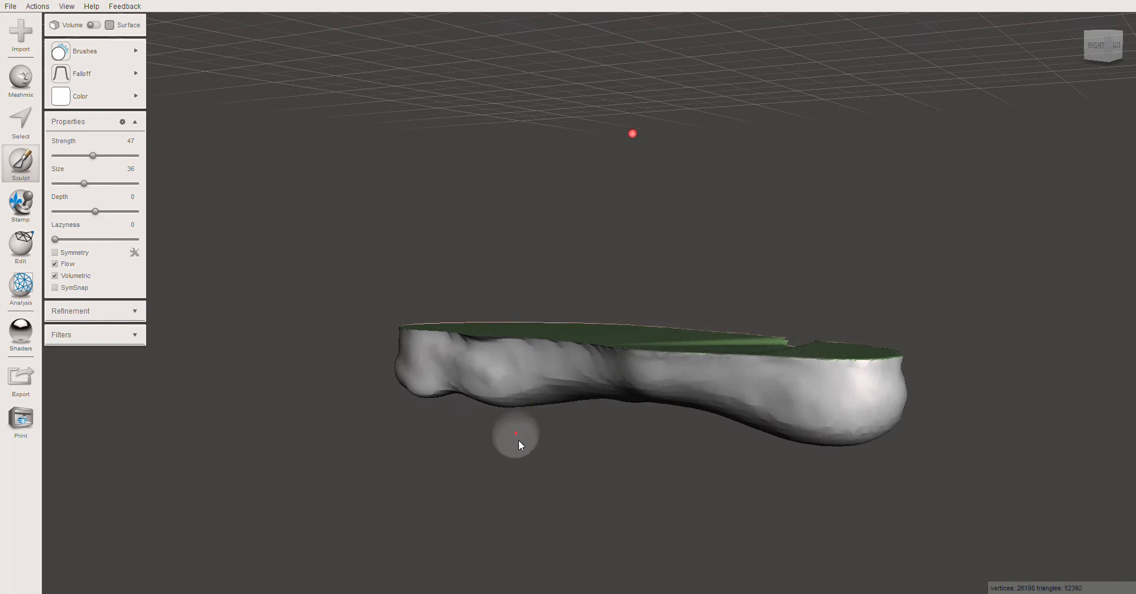
right_click_drag(518, 439, 615, 397)
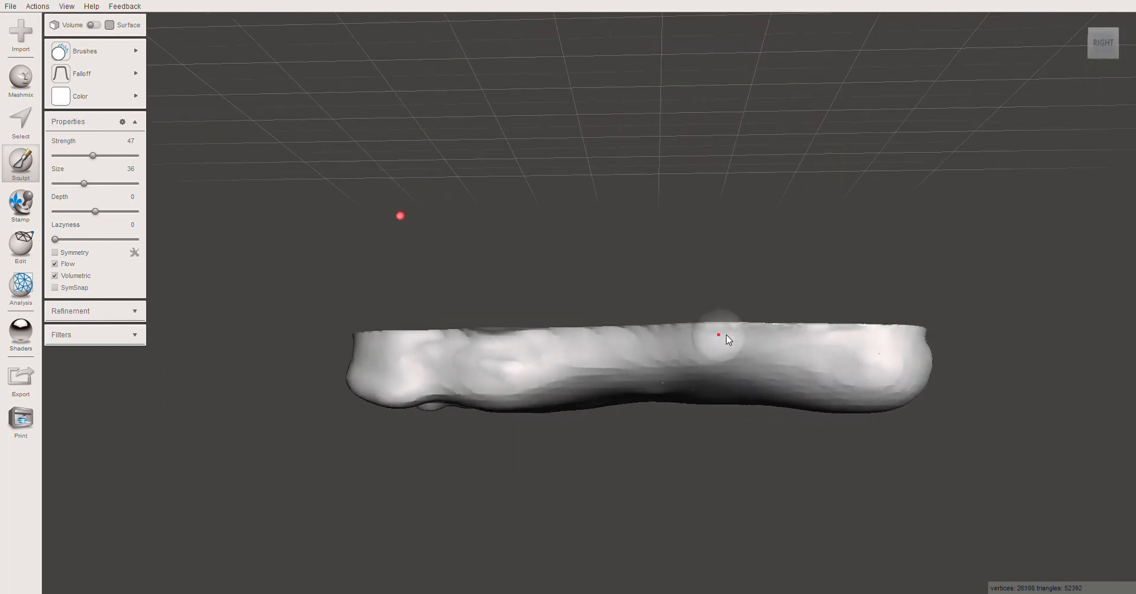
mouse_move(772, 322)
left_mouse_down()
mouse_move(451, 327)
mouse_move(516, 333)
mouse_move(479, 325)
left_mouse_up()
Smooth the jagged patch on the cap's rim at the right side of the forefoot.
scroll(480, 325, "up", 6)
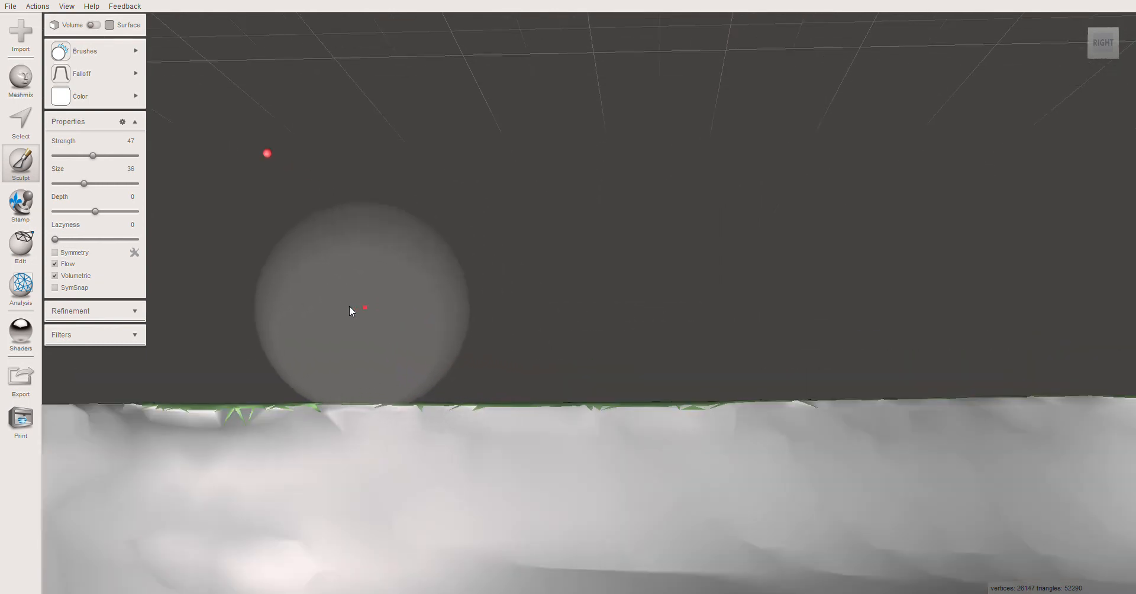
right_click_drag(337, 305, 477, 308)
left_click(696, 425)
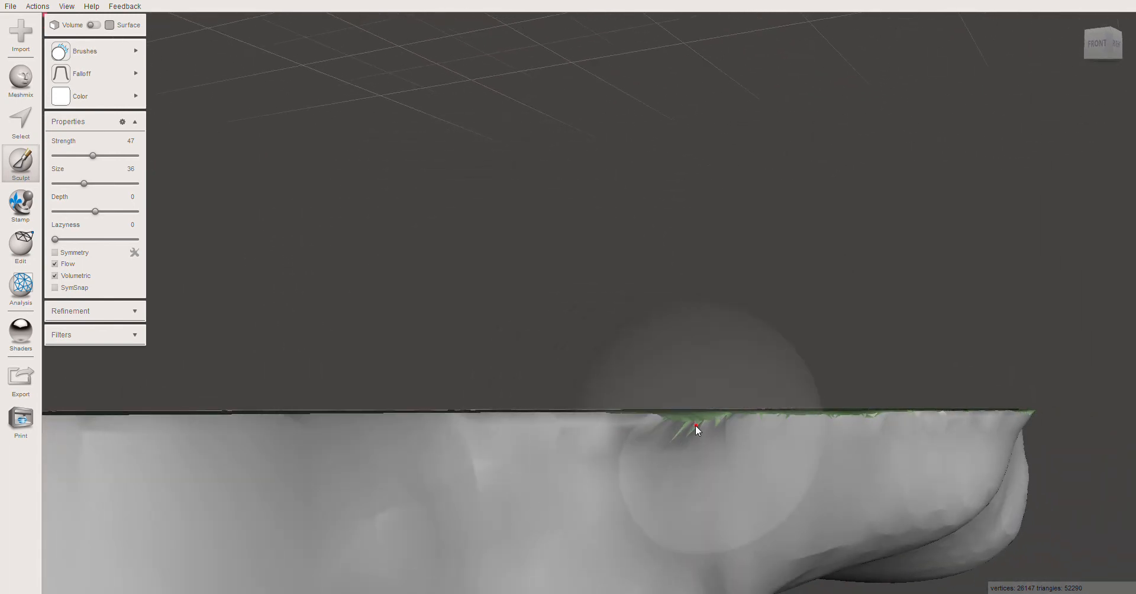
mouse_move(669, 424)
left_mouse_down()
mouse_move(712, 428)
mouse_move(615, 426)
left_mouse_up()
mouse_move(508, 417)
right_mouse_down()
mouse_move(520, 415)
mouse_move(489, 411)
mouse_move(711, 454)
right_mouse_up()
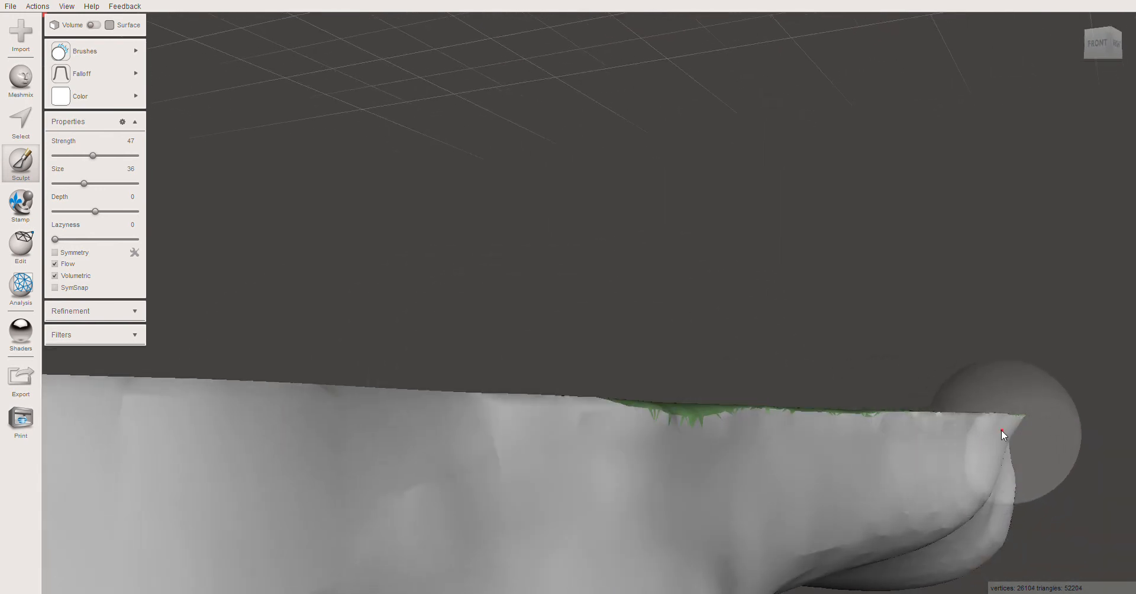
Smooth the cap's rim across the toe end of the foot.
scroll(624, 410, "down", 4)
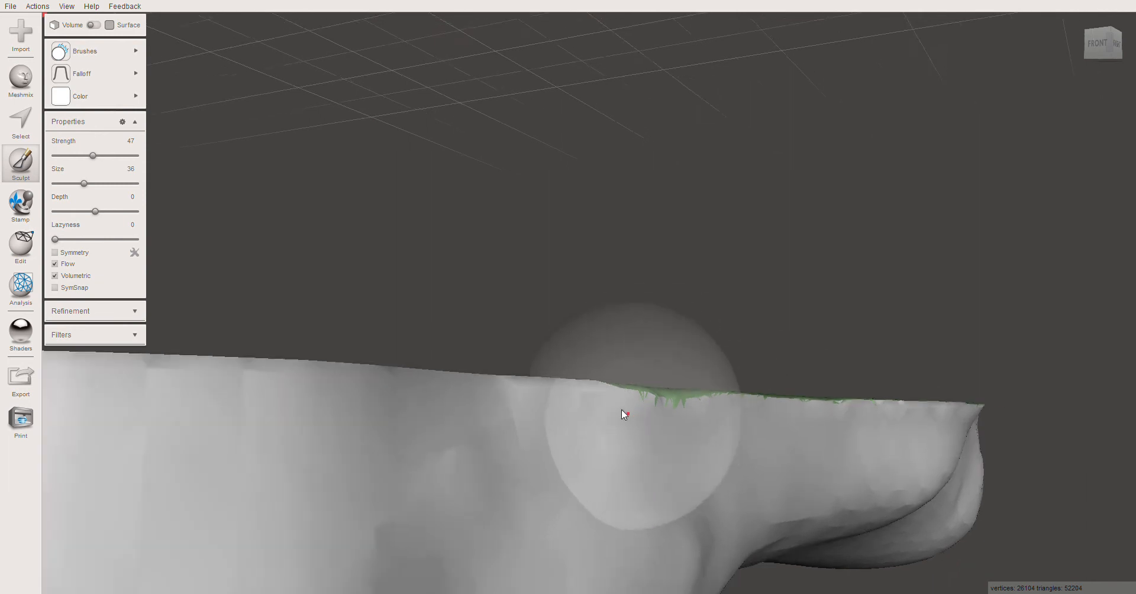
scroll(426, 368, "down", 4)
right_click_drag(377, 411, 651, 453)
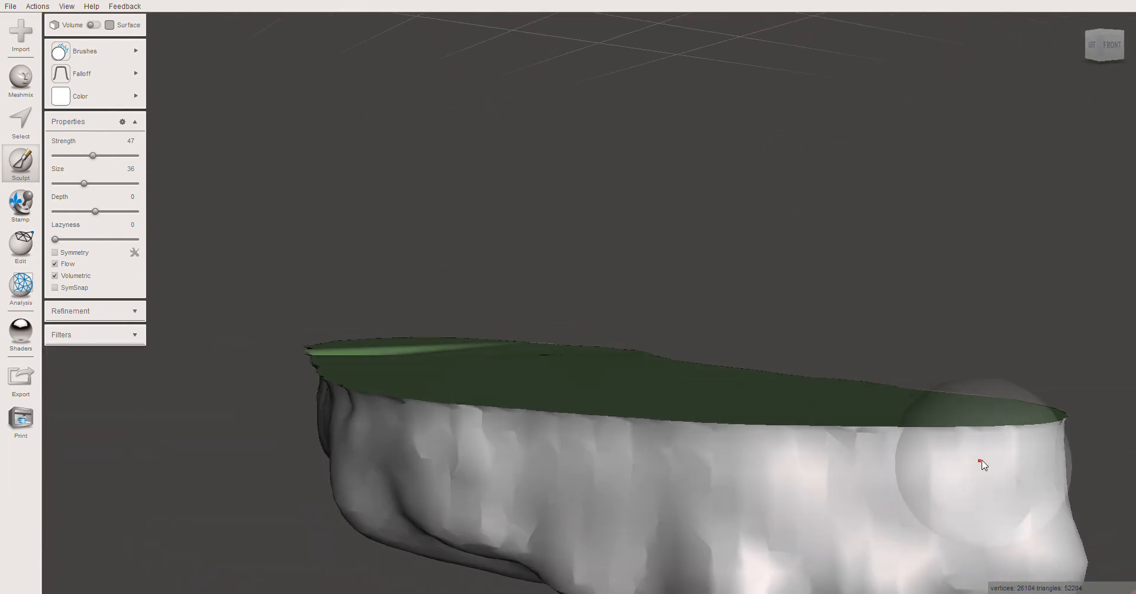
mouse_move(1023, 427)
left_mouse_down()
mouse_move(799, 436)
mouse_move(452, 405)
left_mouse_up()
Smooth the cap's rim along the foot's left side, from the forefoot back toward the heel.
right_click_drag(452, 404, 520, 407)
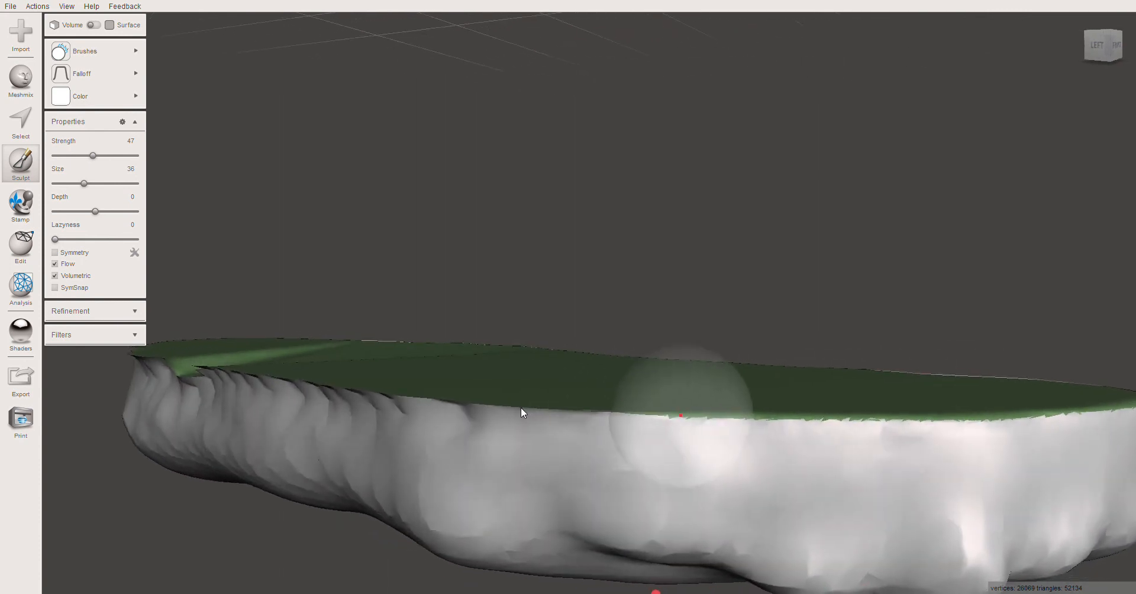
left_click_drag(684, 422, 285, 387)
right_click_drag(286, 387, 383, 397)
left_click_drag(426, 406, 210, 388)
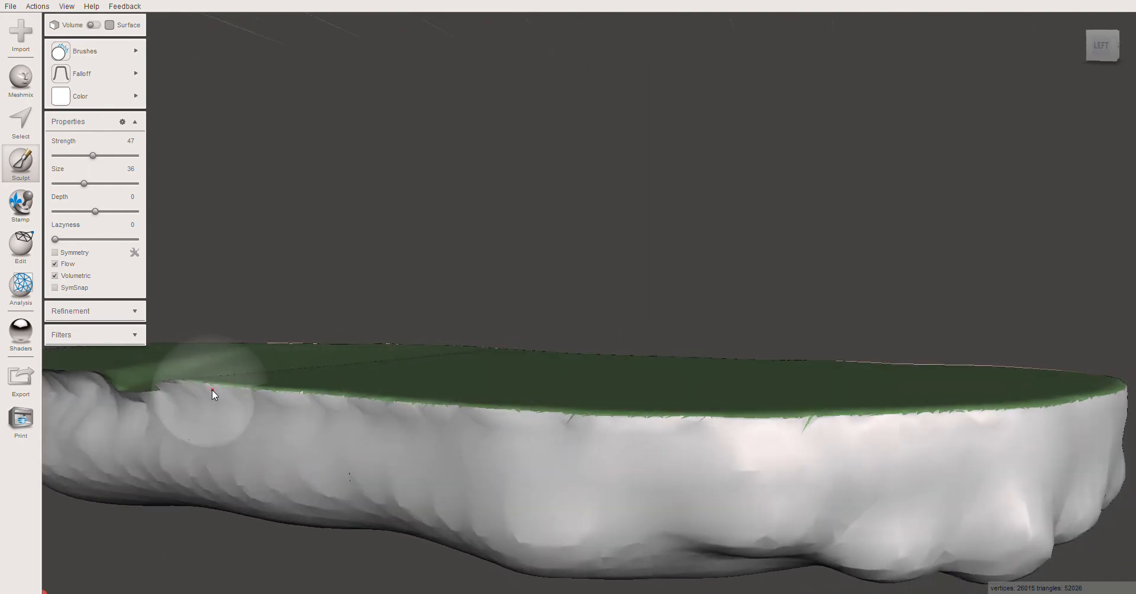
Smooth the rim around the notch near the heel on the foot's left side.
right_click_drag(211, 389, 571, 406)
mouse_move(570, 402)
left_mouse_down()
mouse_move(385, 376)
mouse_move(486, 391)
left_mouse_up()
scroll(500, 425, "up", 3)
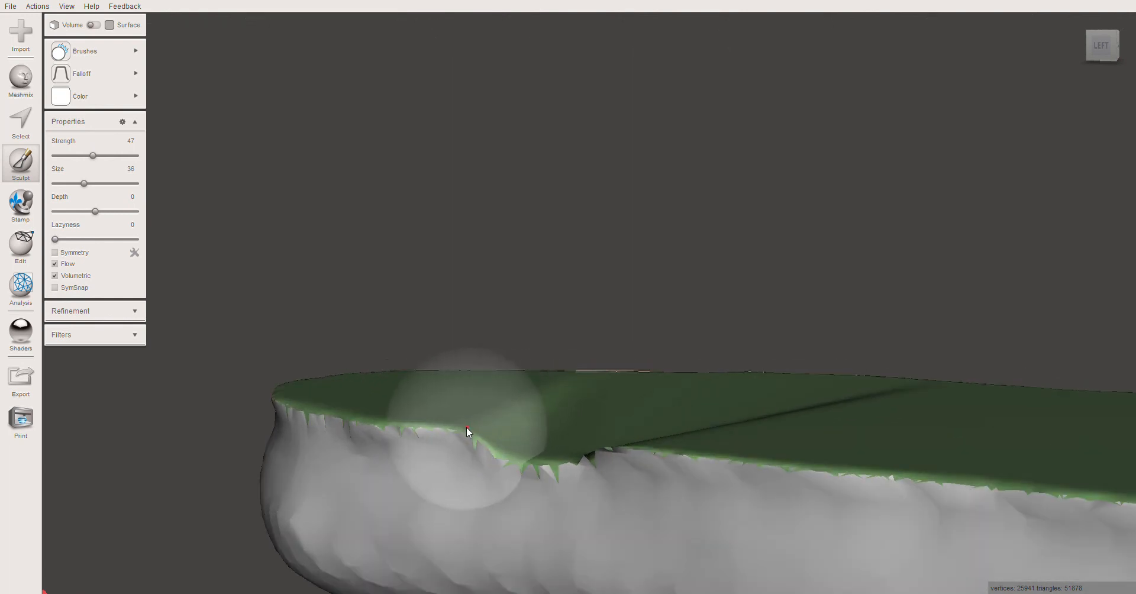
left_click_drag(466, 427, 549, 471)
left_click_drag(591, 453, 654, 454)
Examine the smoothed foot model from the left side, the sole, above the cap and the right side.
scroll(566, 354, "down", 5)
scroll(569, 359, "down", 5)
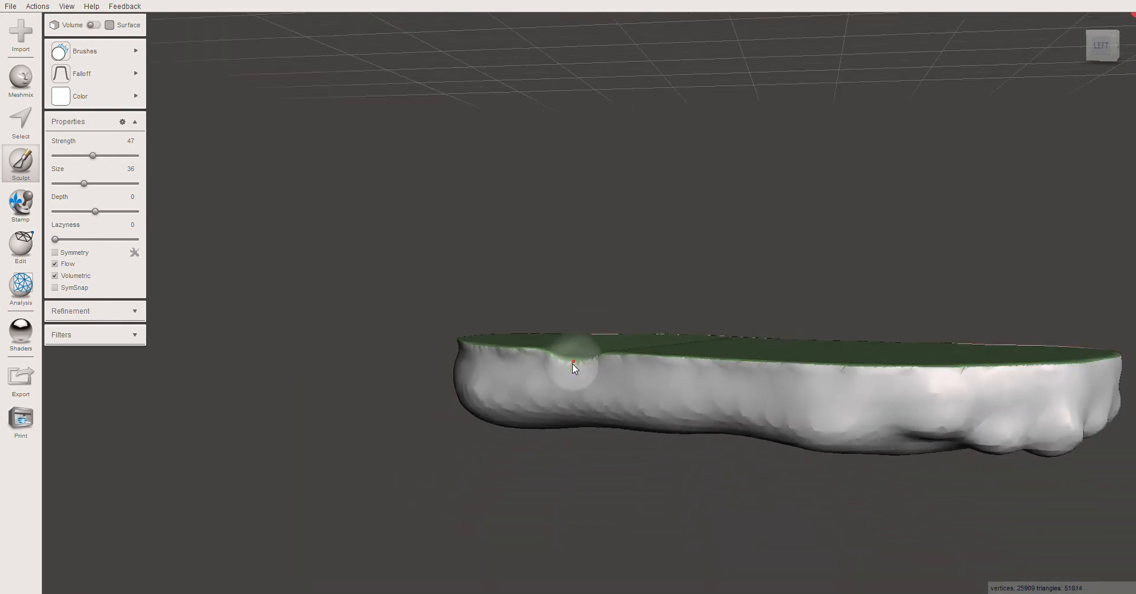
mouse_move(900, 472)
right_mouse_down()
mouse_move(771, 452)
mouse_move(736, 406)
mouse_move(741, 375)
mouse_move(744, 409)
mouse_move(694, 268)
right_mouse_up()
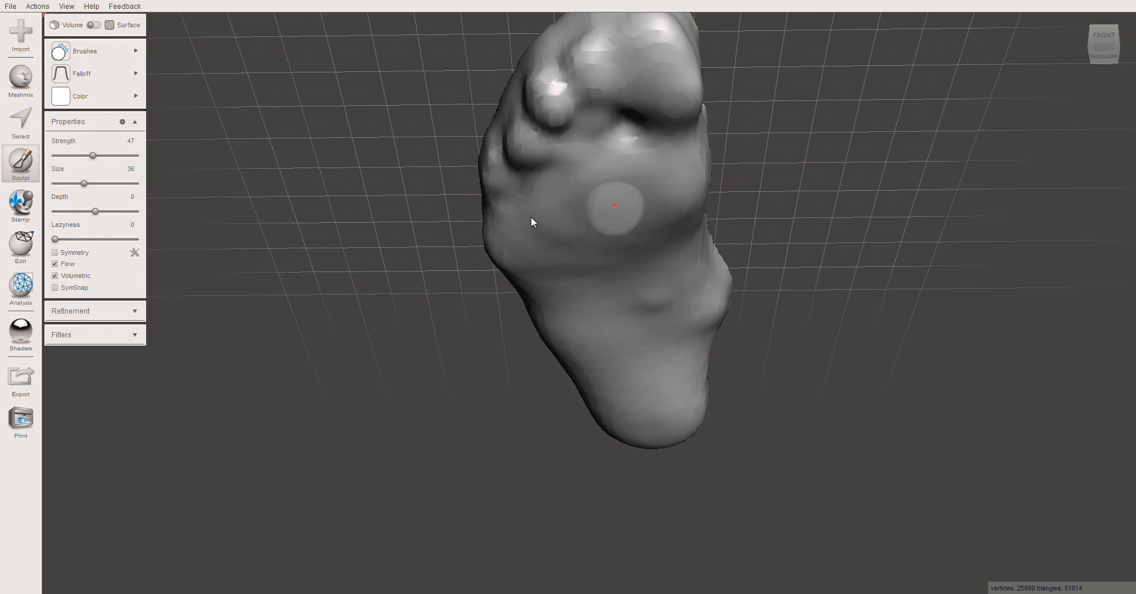
right_click_drag(446, 236, 624, 345)
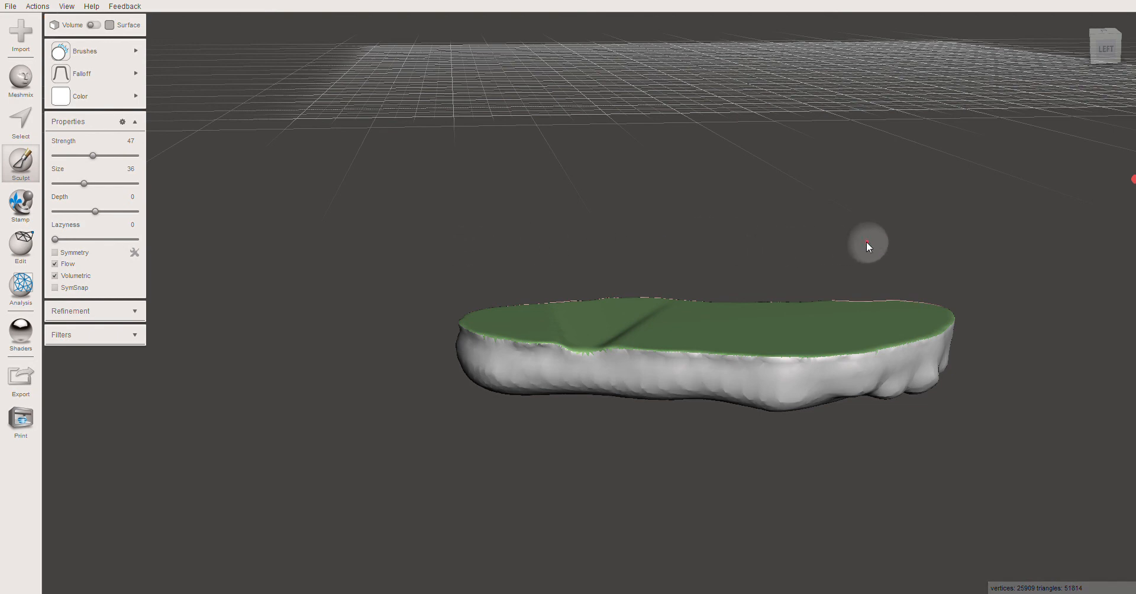
right_click_drag(867, 242, 538, 244)
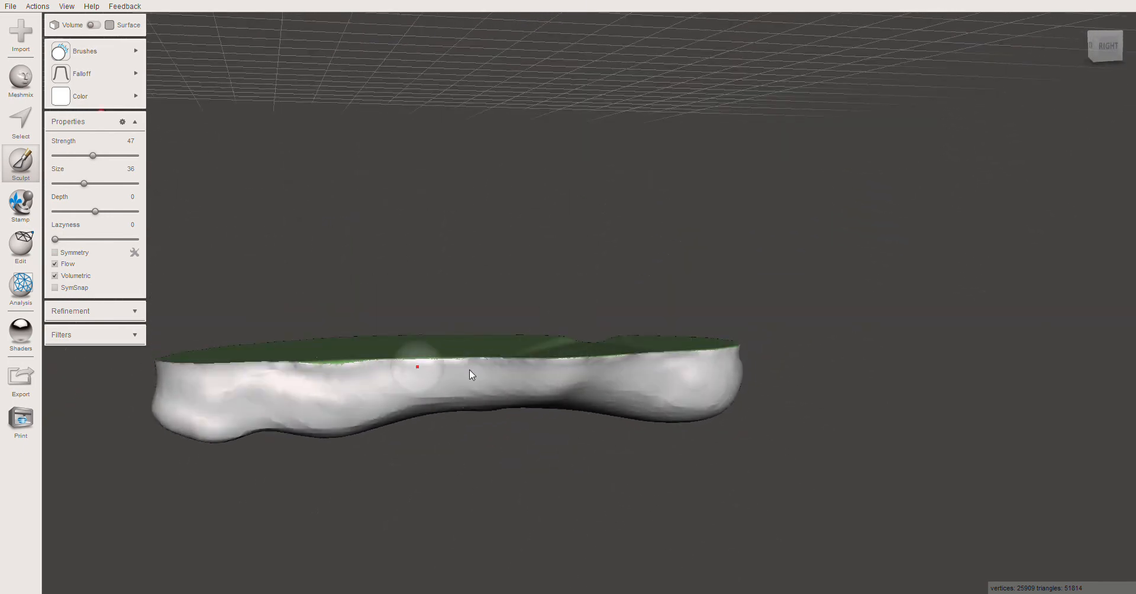